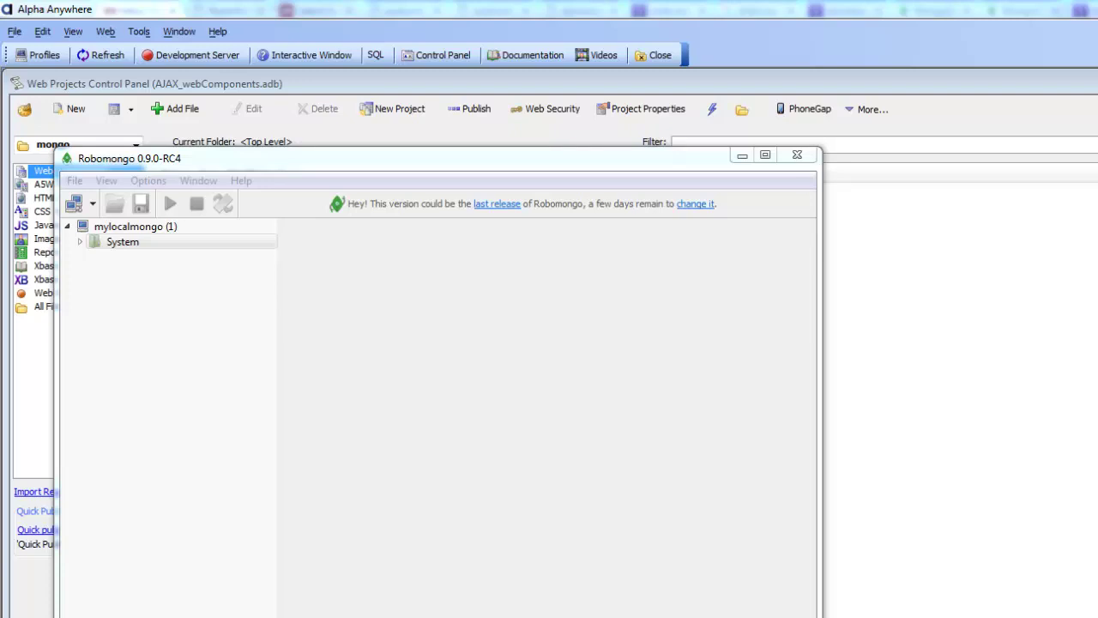
Move the Robomongo window out of the way to uncover the Web Projects Control Panel.
drag(329, 163, 484, 178)
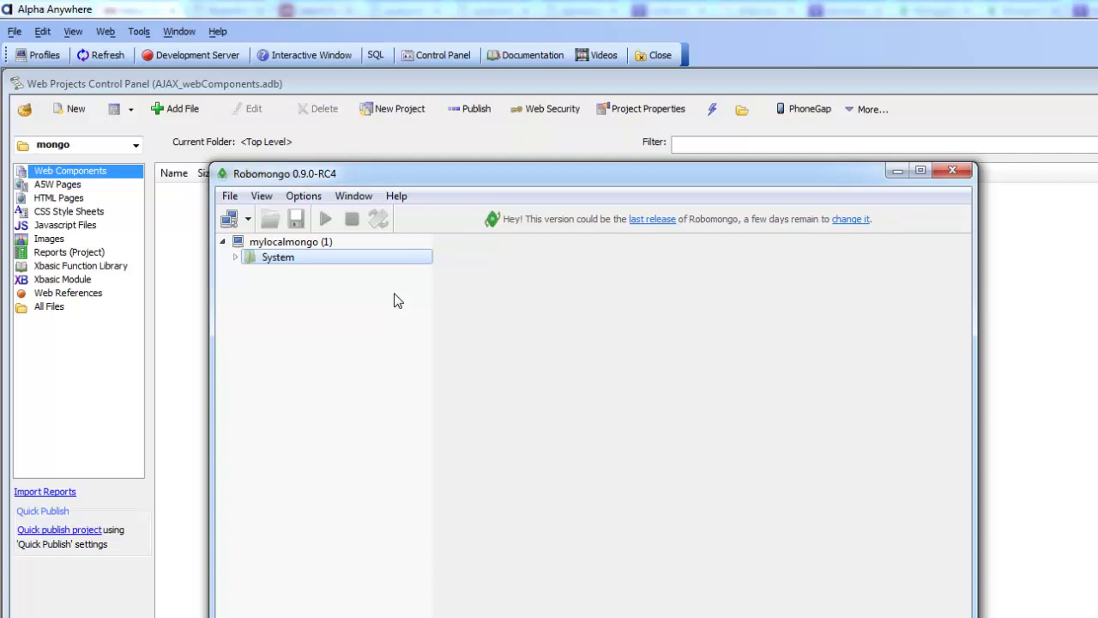
click(437, 55)
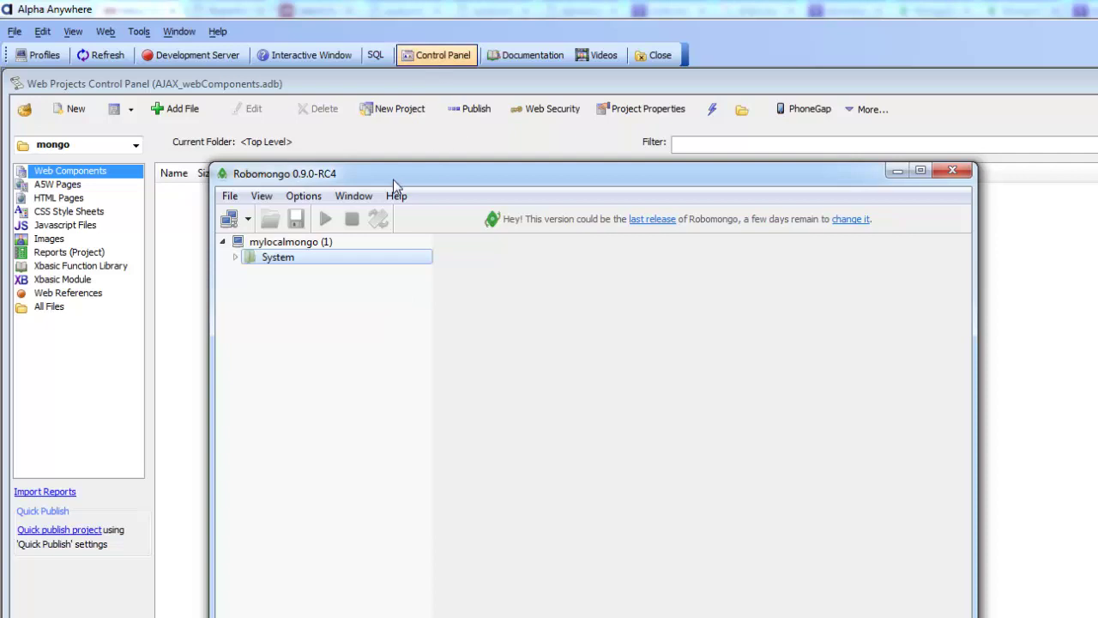
drag(393, 179, 674, 243)
click(652, 197)
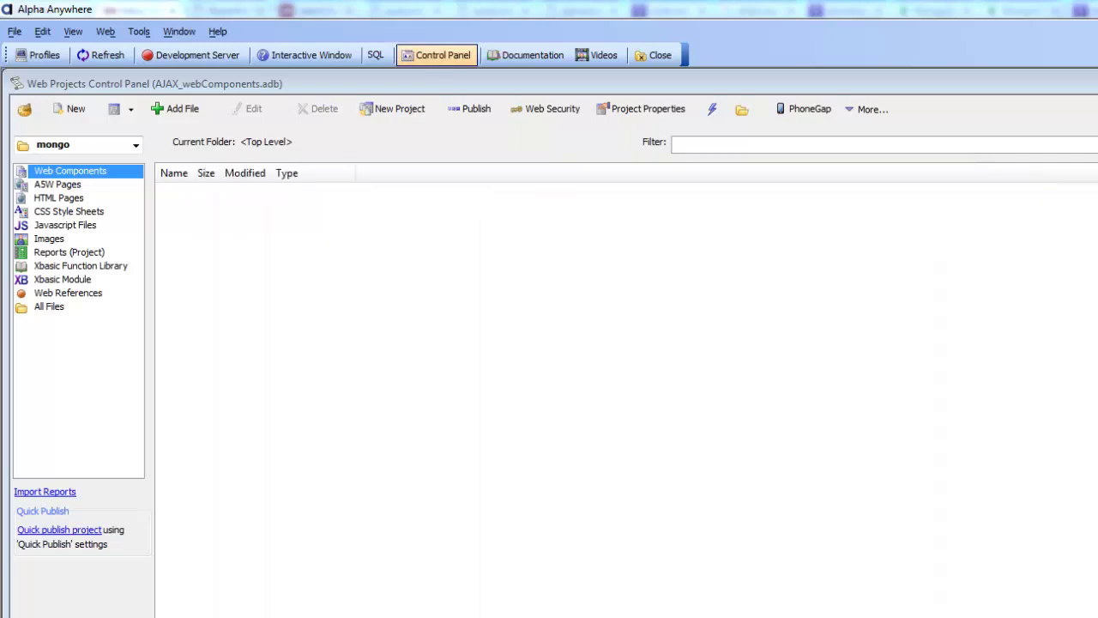
Create a new AlphaDAO named connection and name it __mongo2.
click(378, 57)
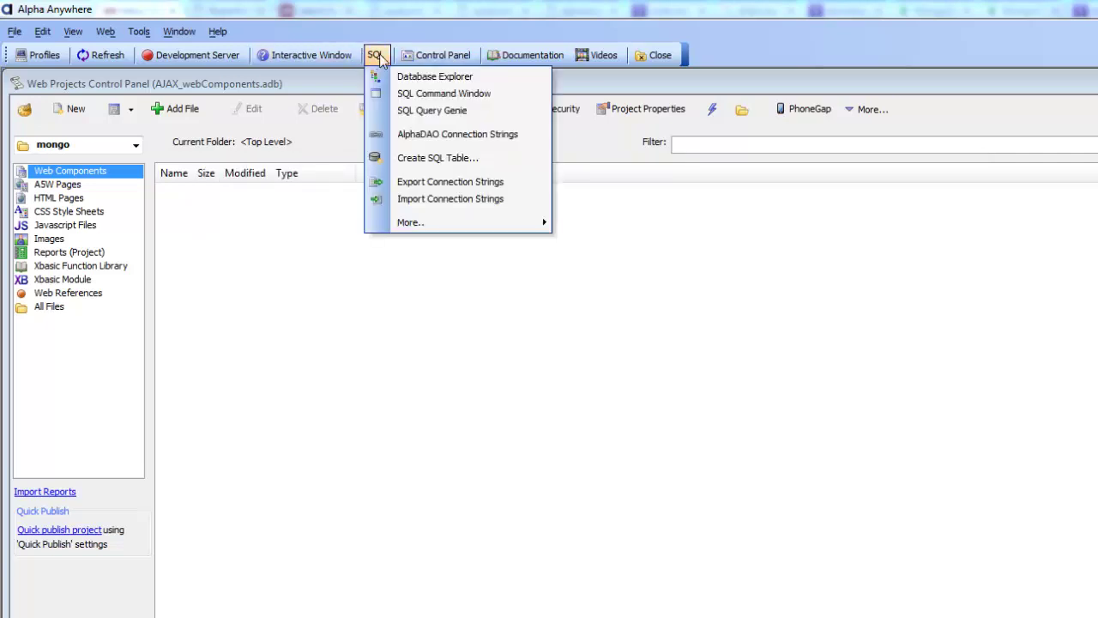
click(413, 133)
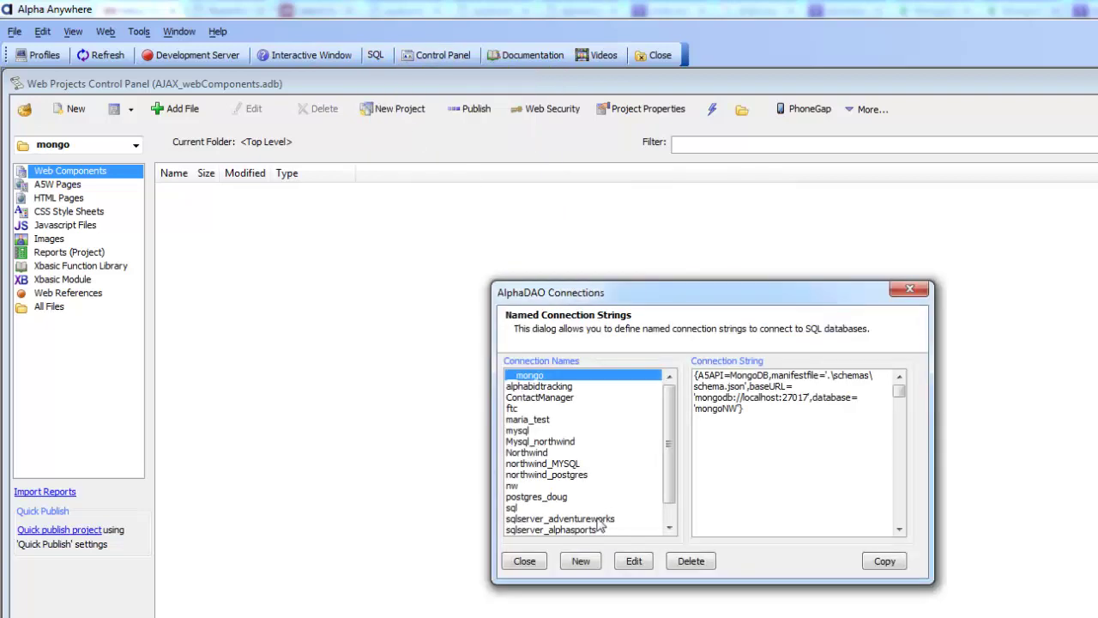
click(580, 560)
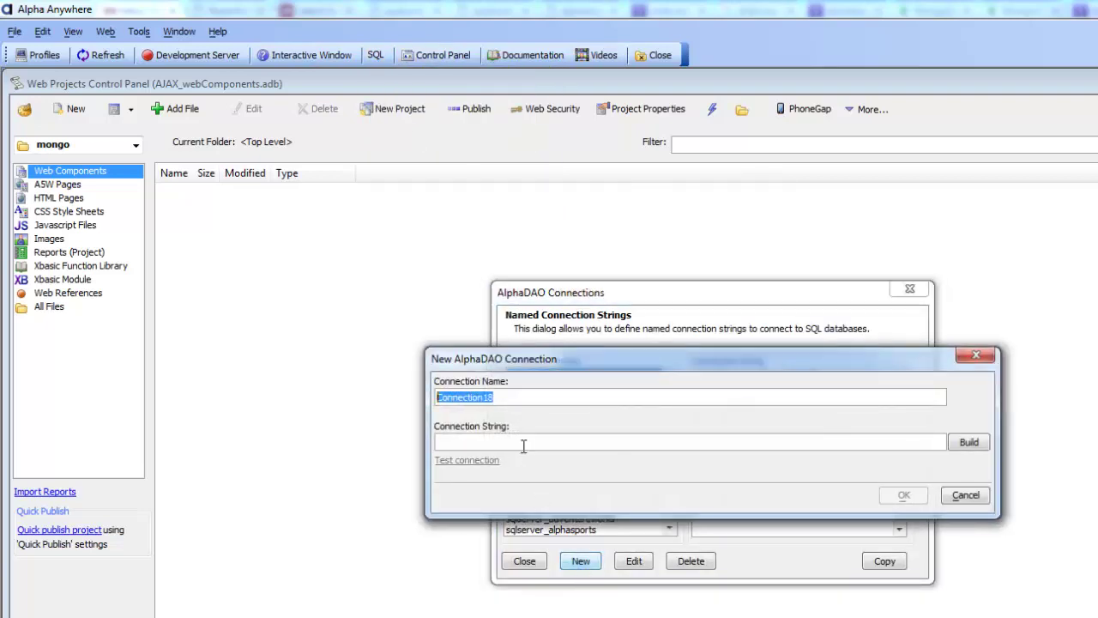
key(BackSpace)
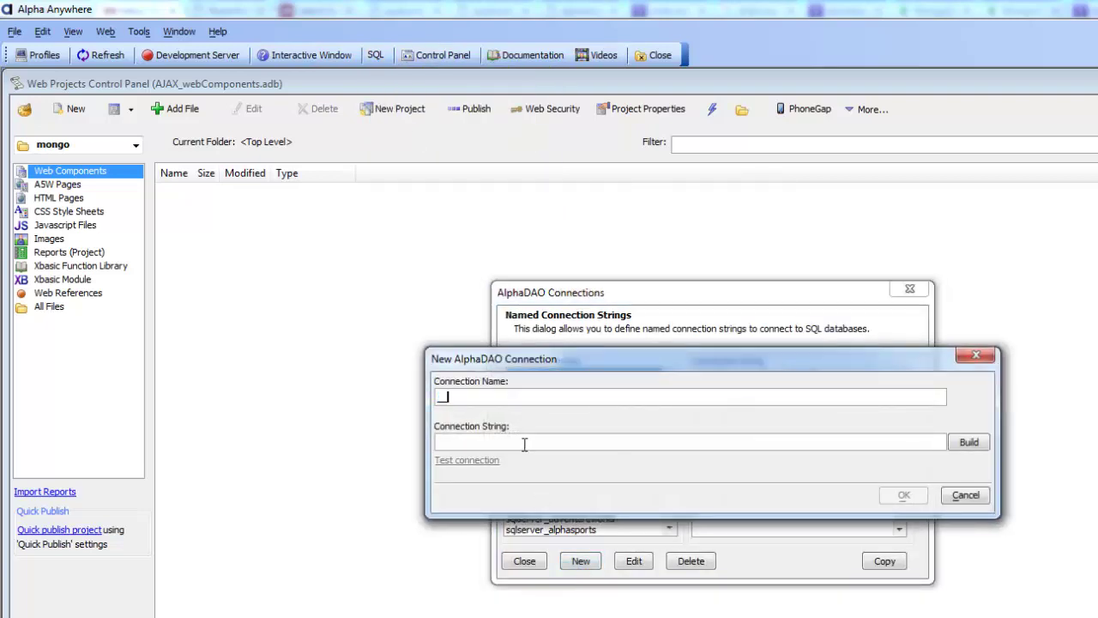
text(__mongo2)
Build the connection string with MongoDB as the connection type and mongodb://localhost:27017 as the URL.
click(969, 442)
drag(672, 215, 419, 137)
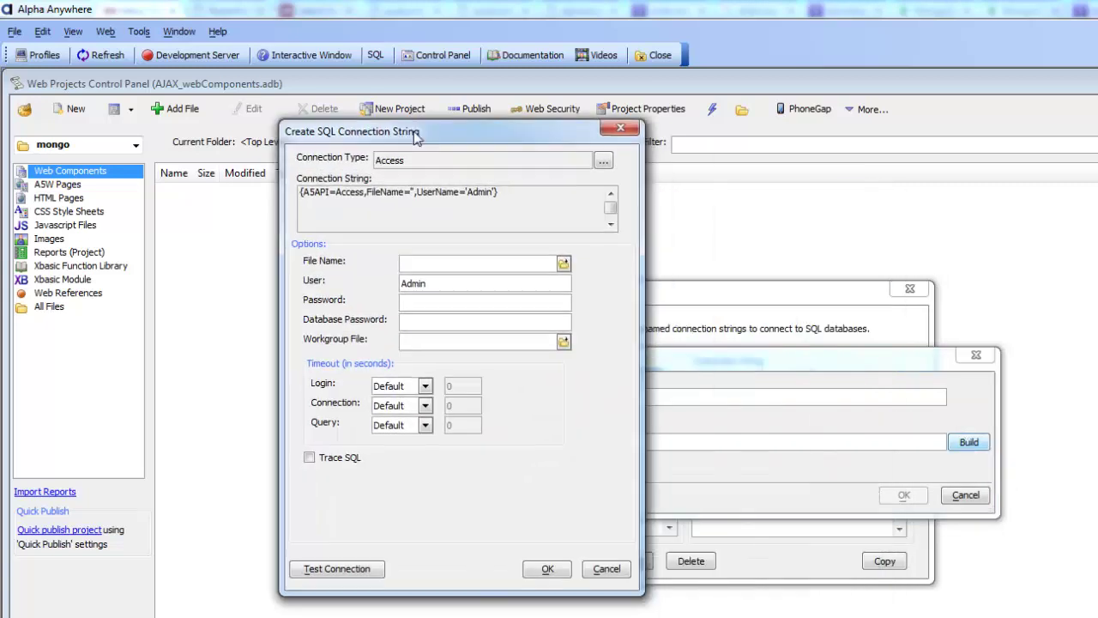
click(604, 162)
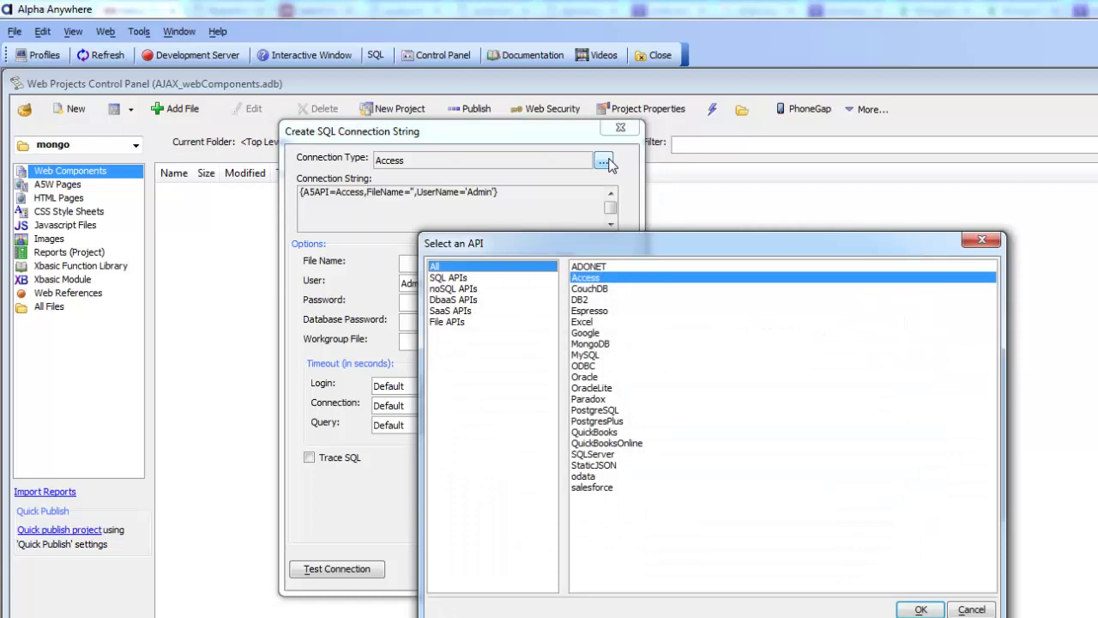
click(598, 344)
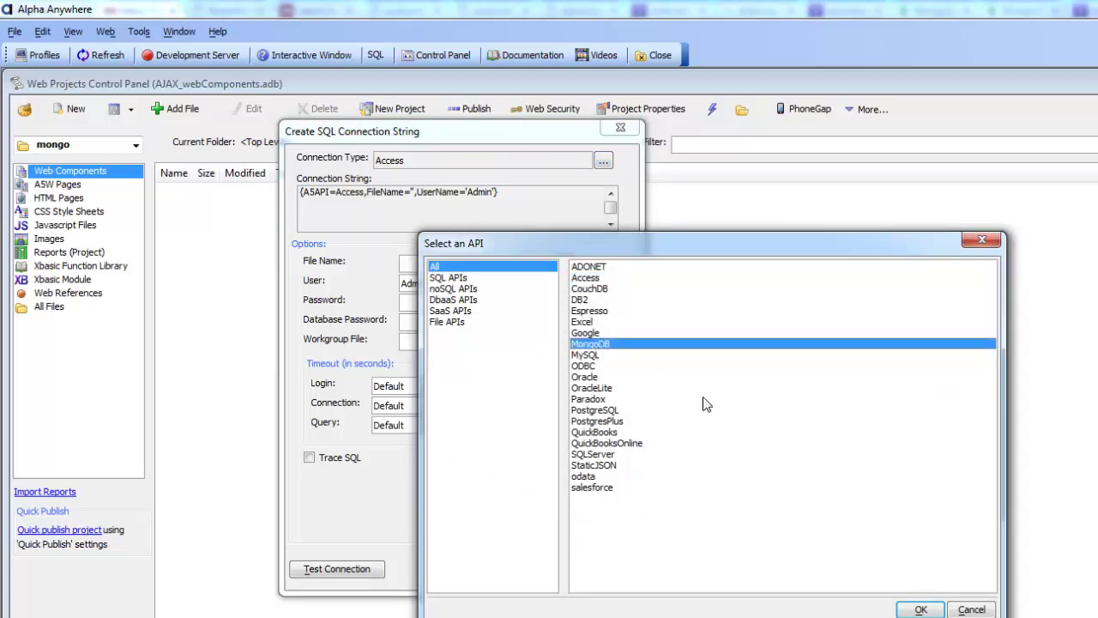
click(915, 610)
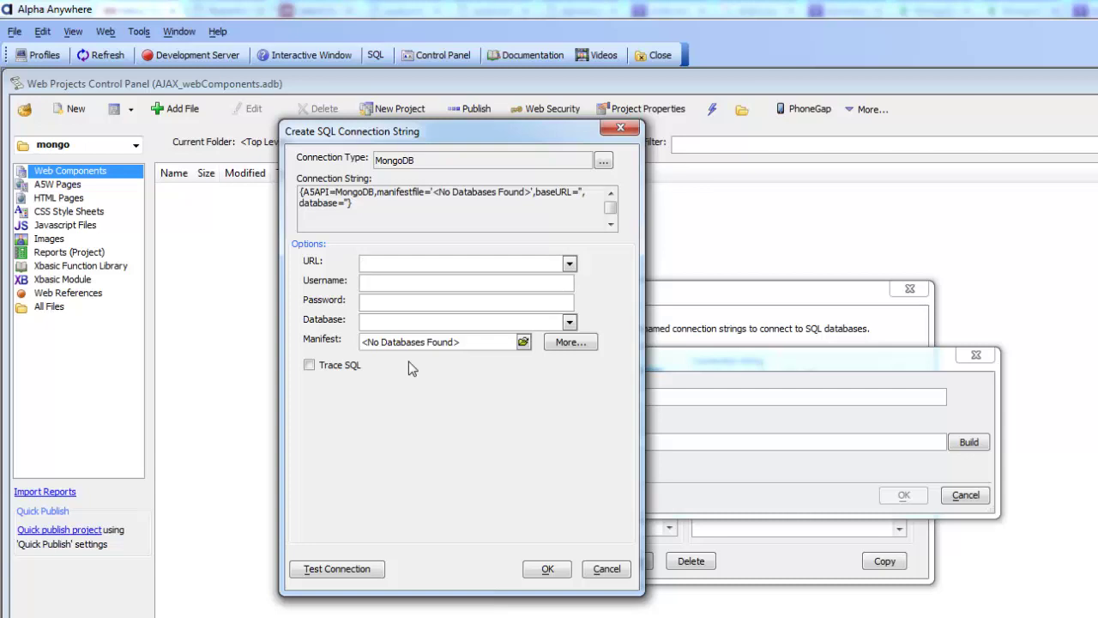
click(570, 266)
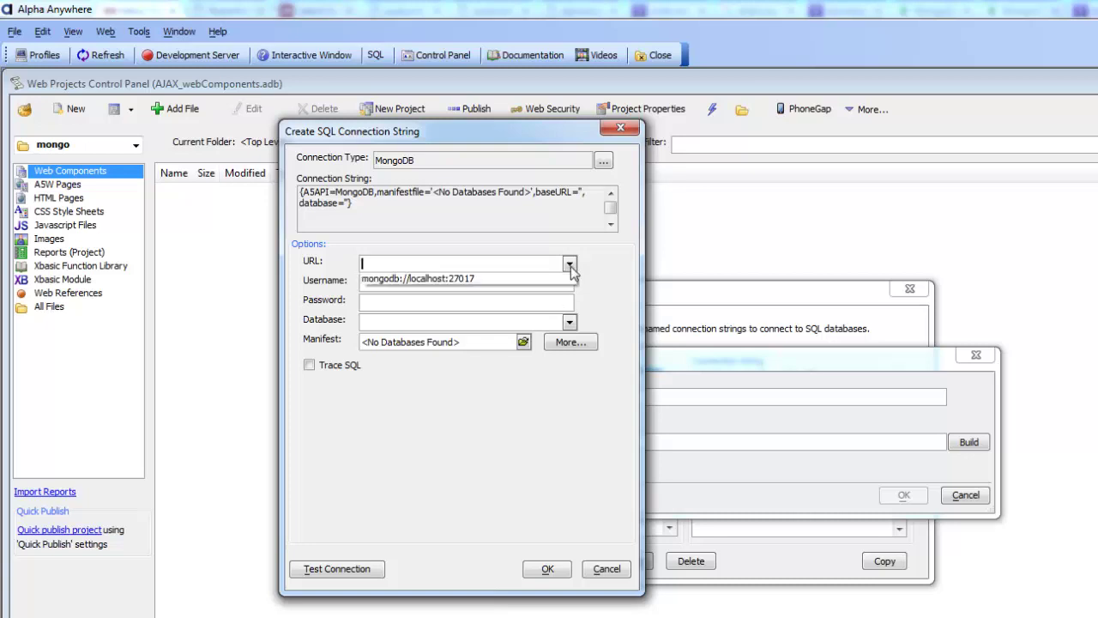
click(449, 281)
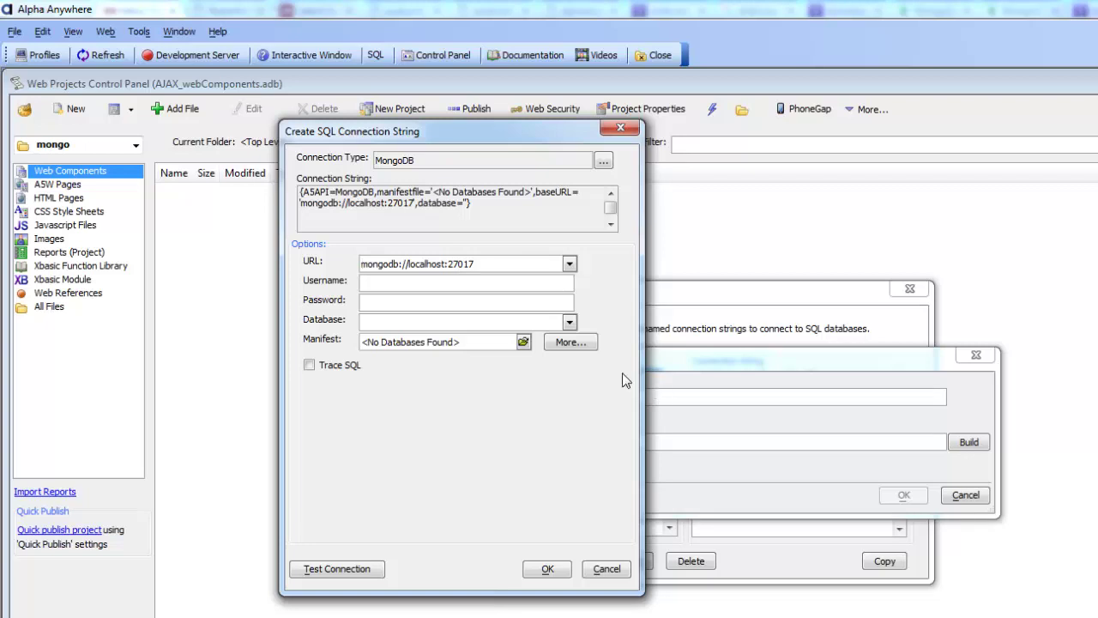
Open the schema definition editor for the manifest file .\schemas\schema.json.
click(569, 342)
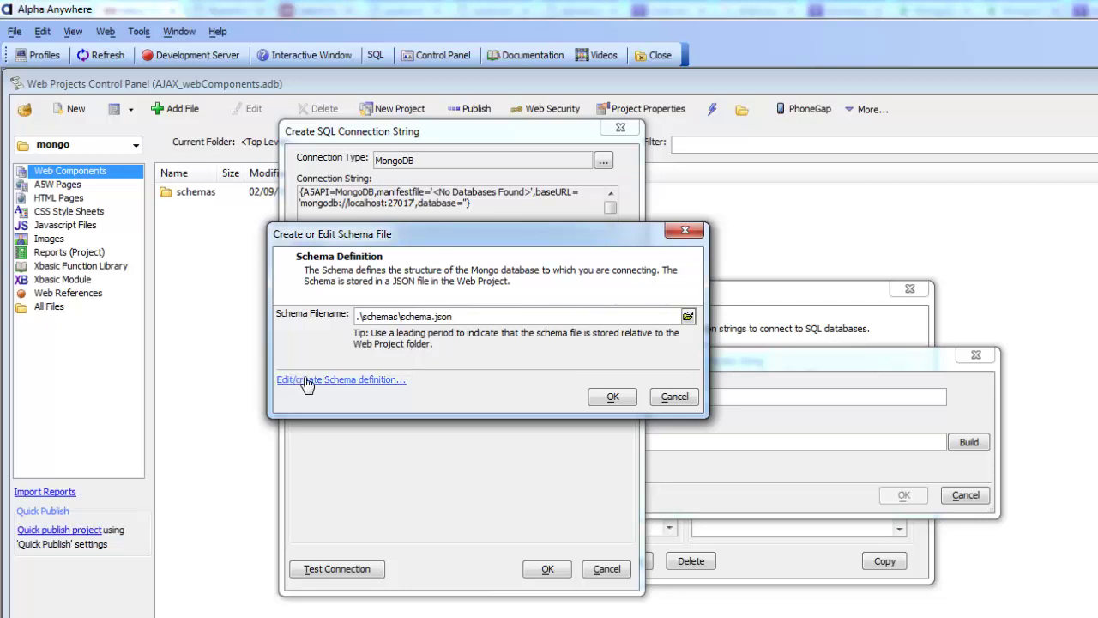
click(336, 388)
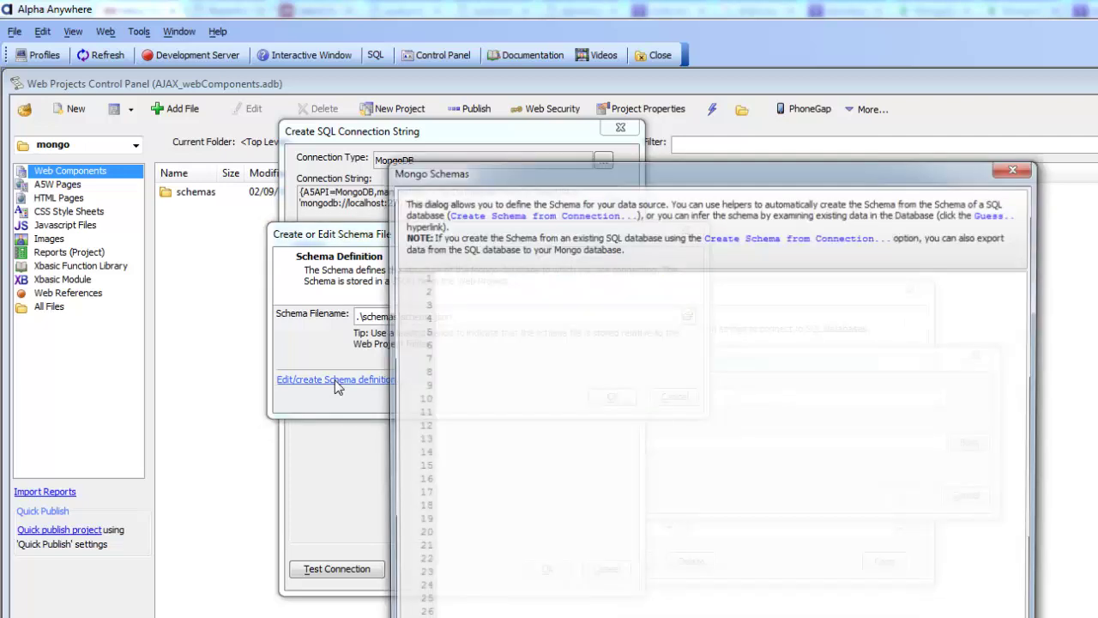
drag(604, 165, 482, 126)
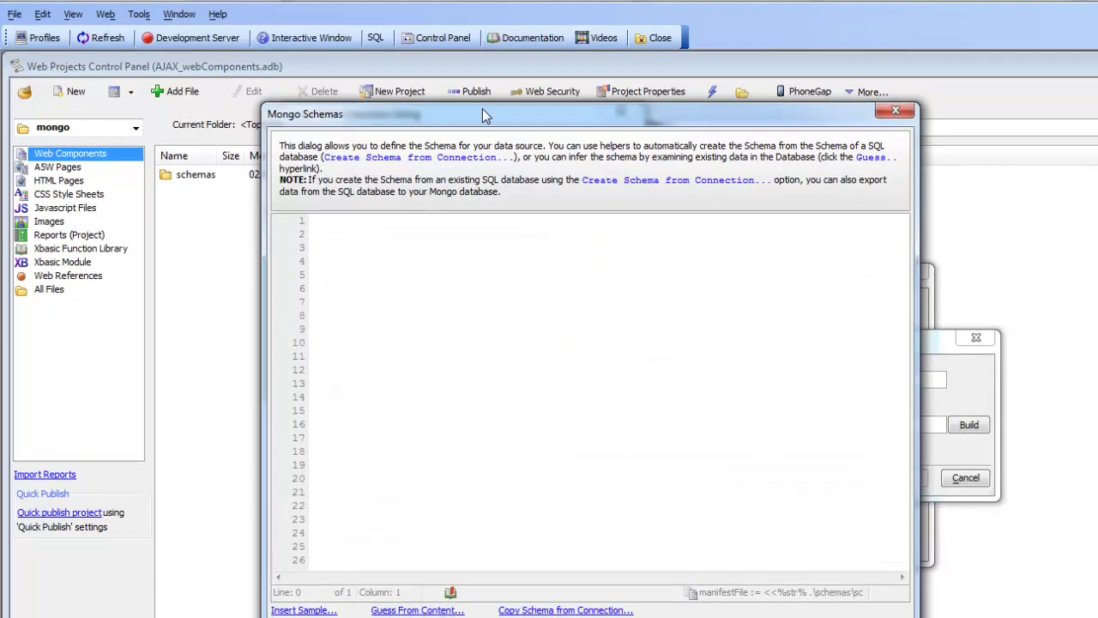
drag(482, 88, 418, 79)
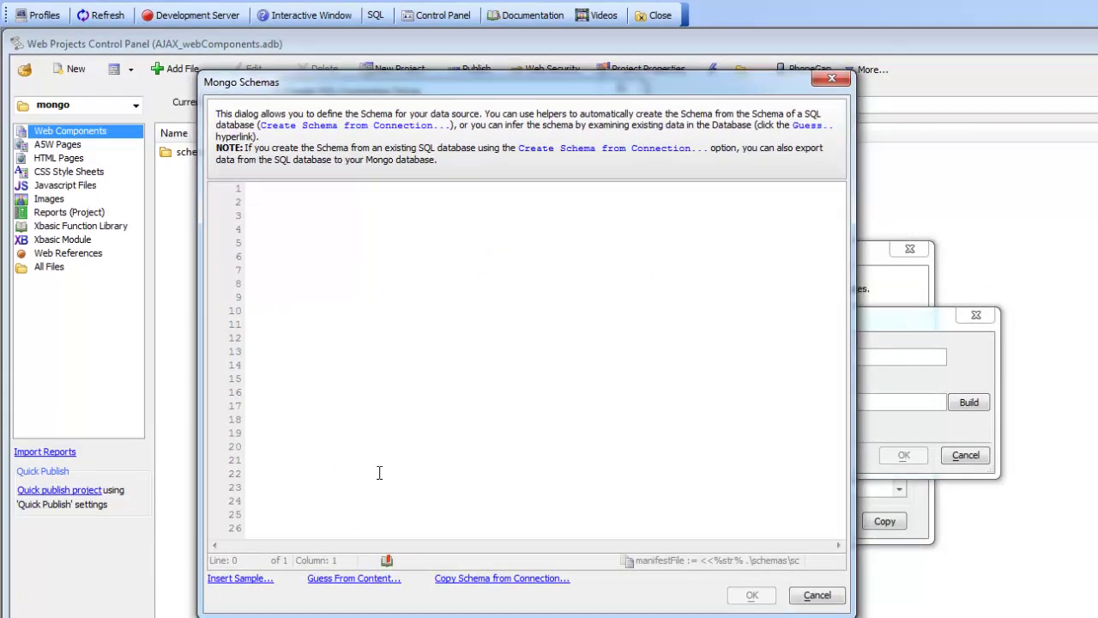
Insert the Simple Example (person) sample into the schema definition.
click(216, 581)
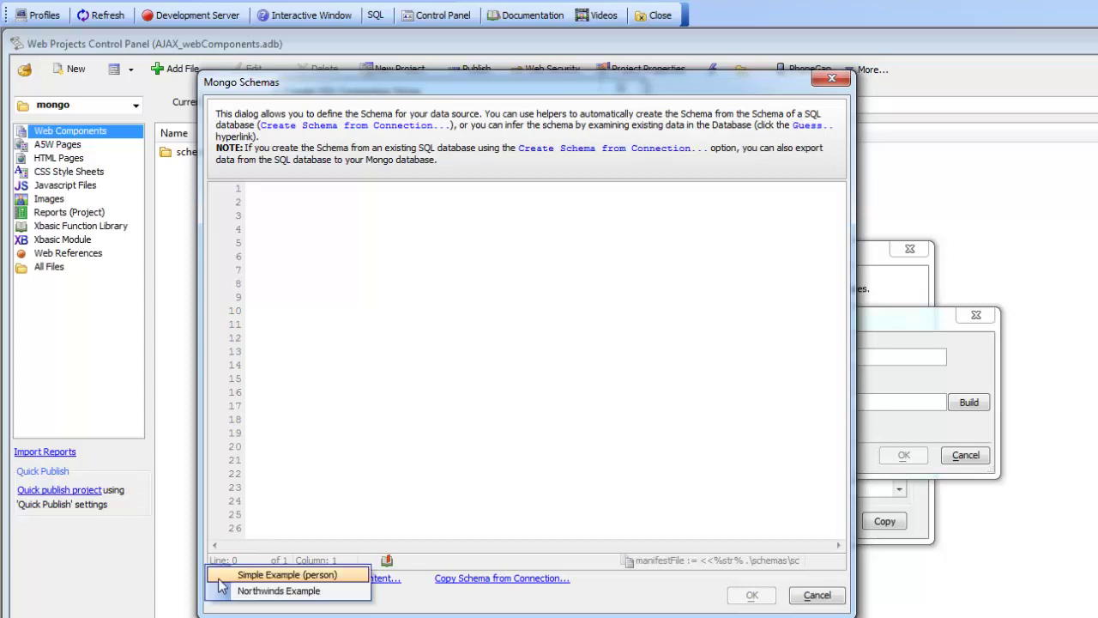
click(283, 575)
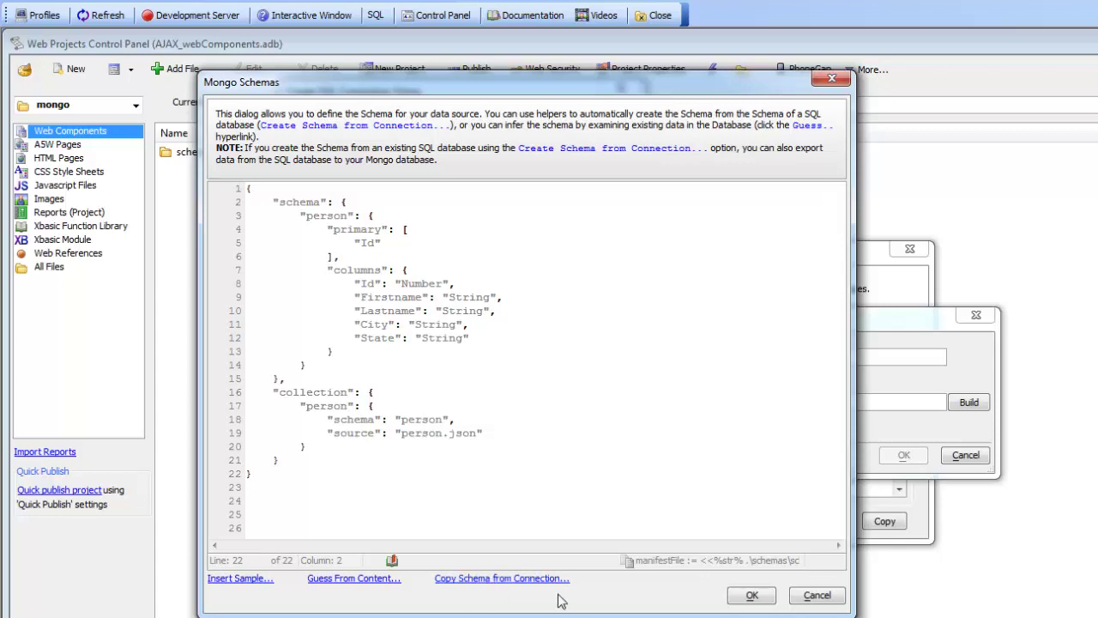
Copy the schemas of customers, employees, order details, orders, products, shippers and suppliers from the Northwind connection.
click(496, 578)
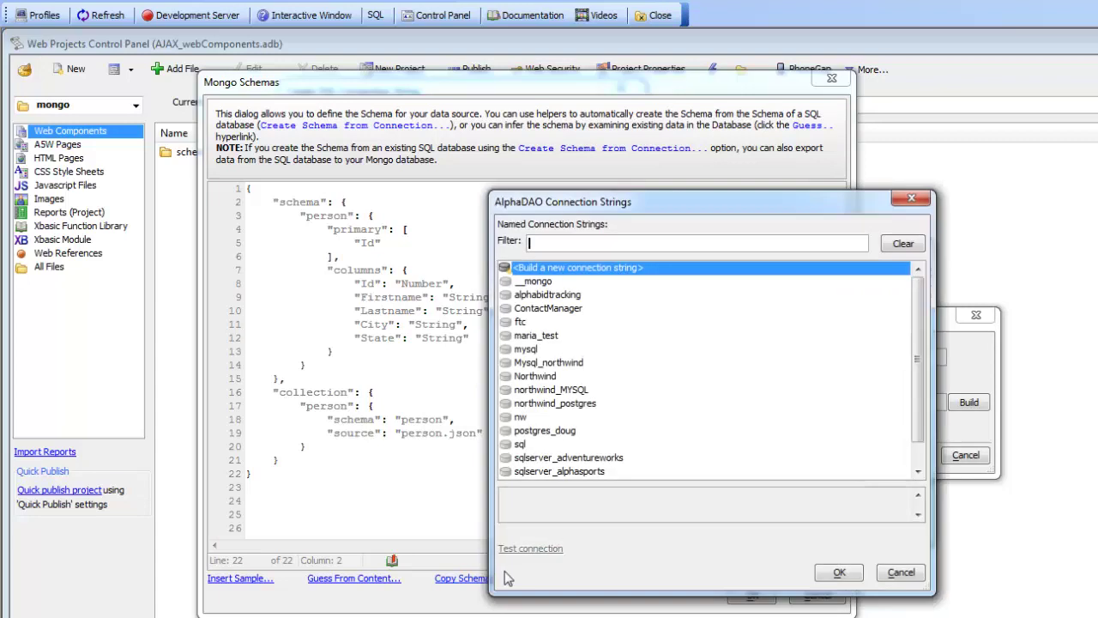
double_click(533, 380)
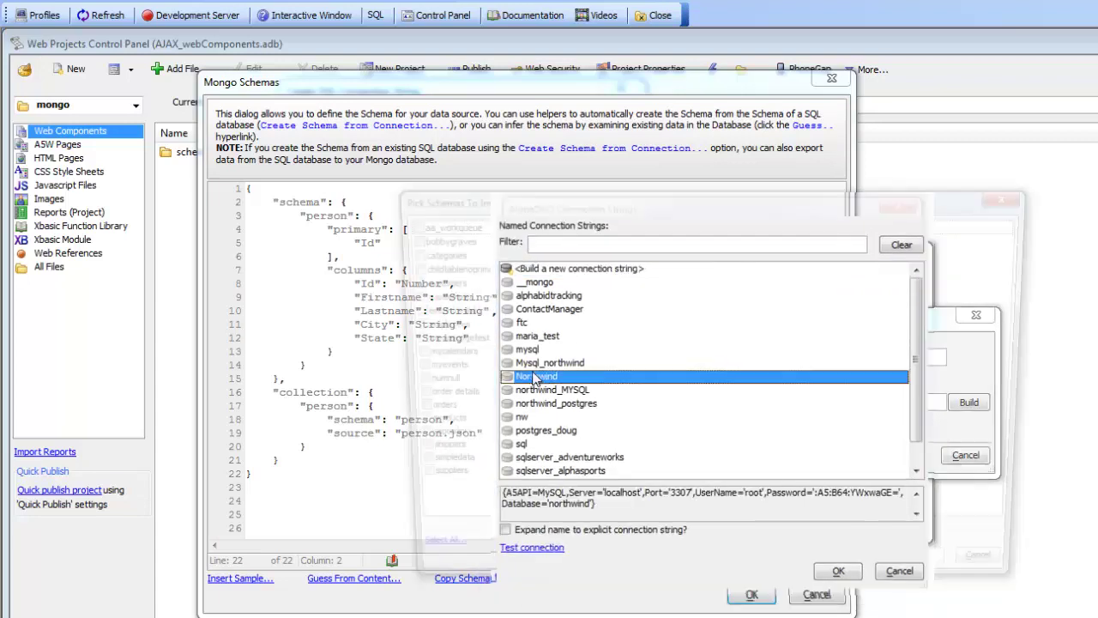
click(400, 281)
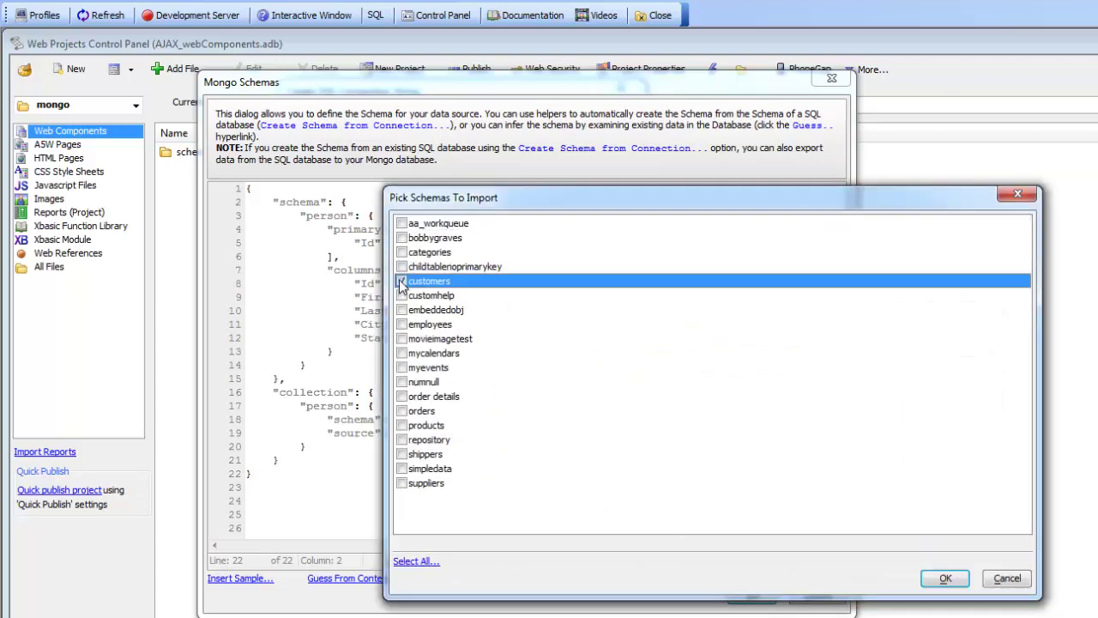
click(401, 324)
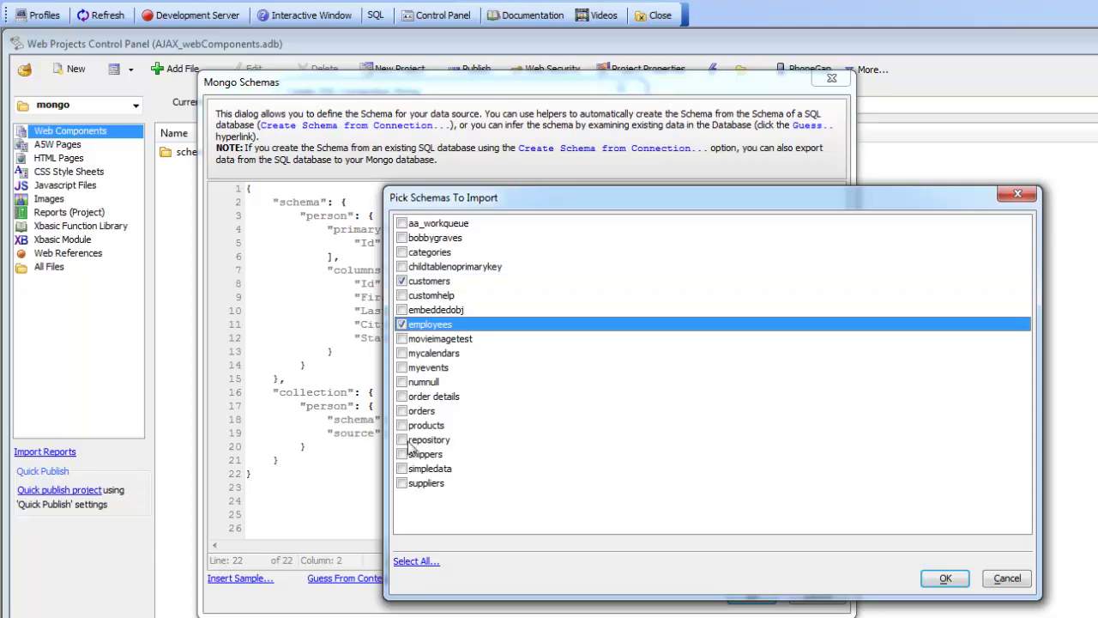
click(402, 411)
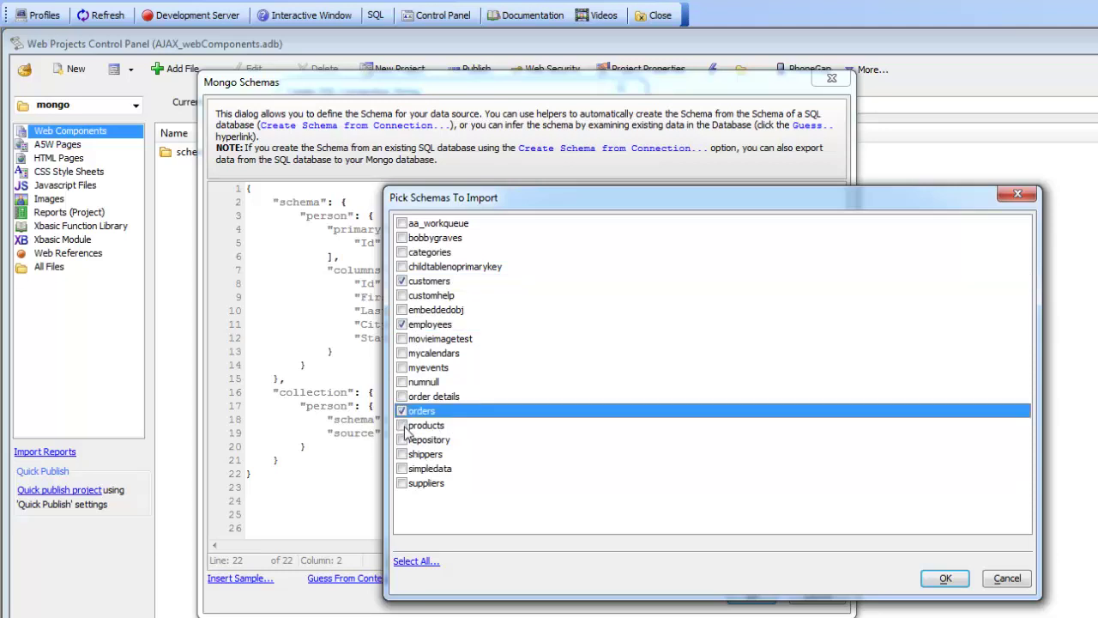
click(402, 425)
click(403, 454)
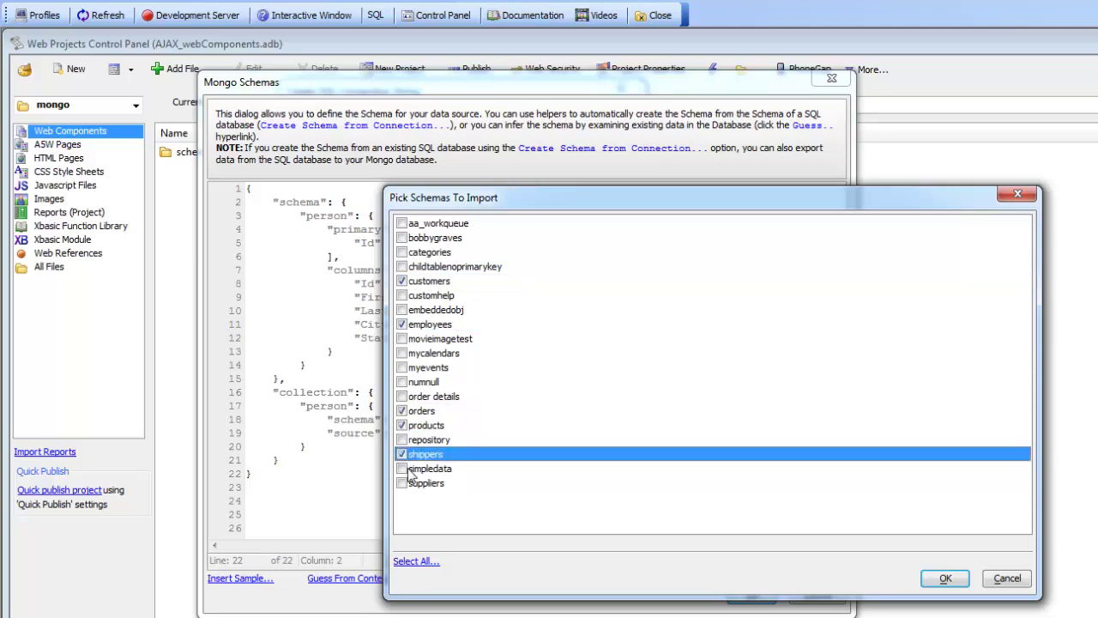
click(402, 483)
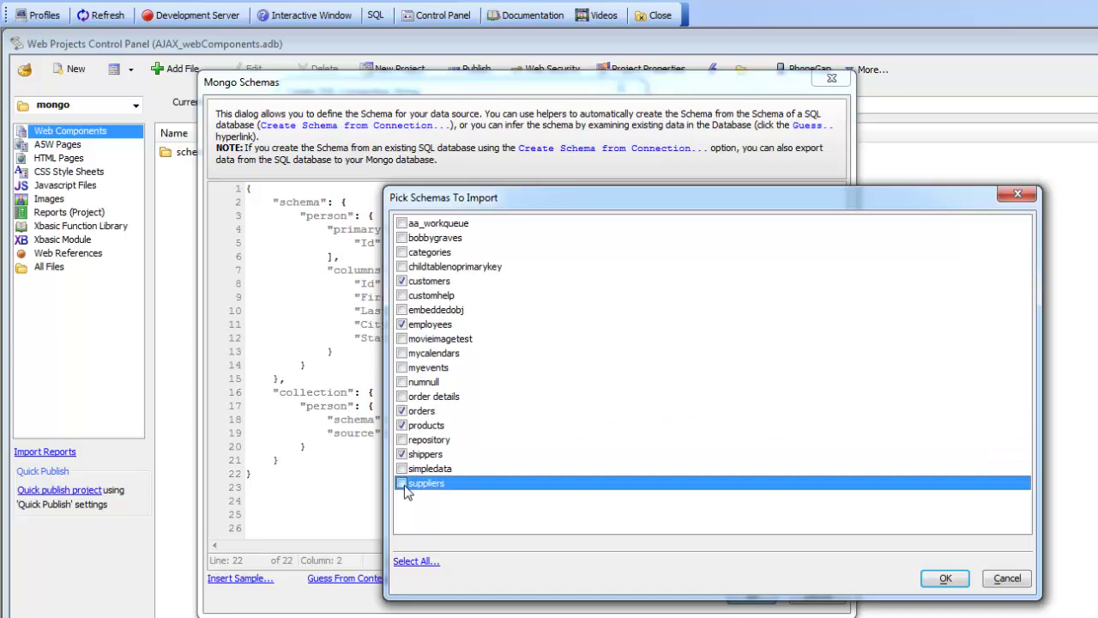
click(401, 397)
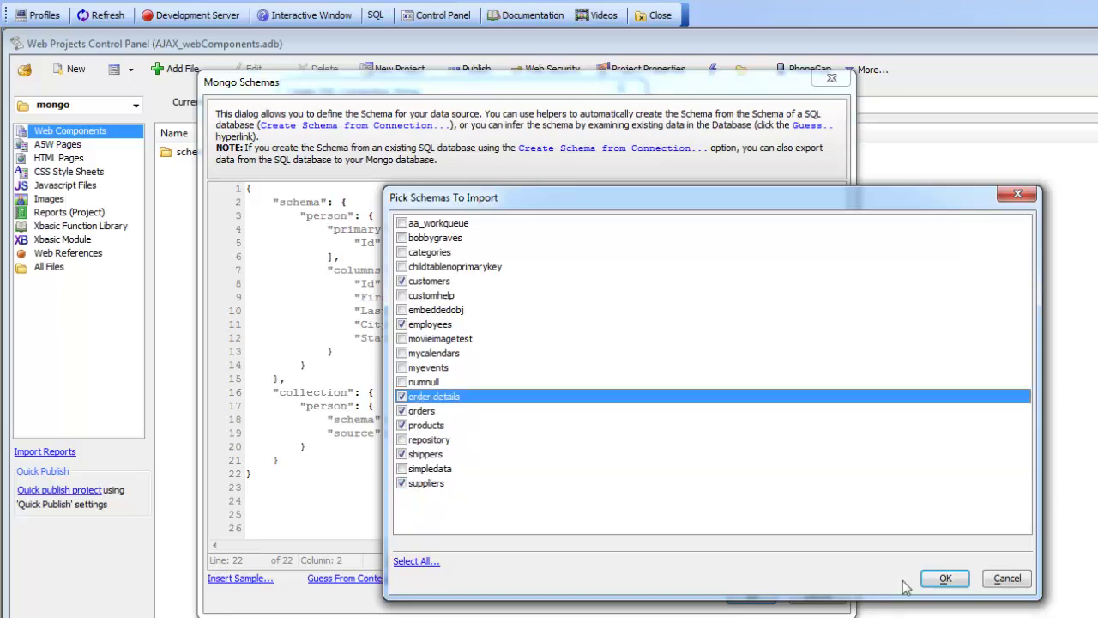
click(935, 580)
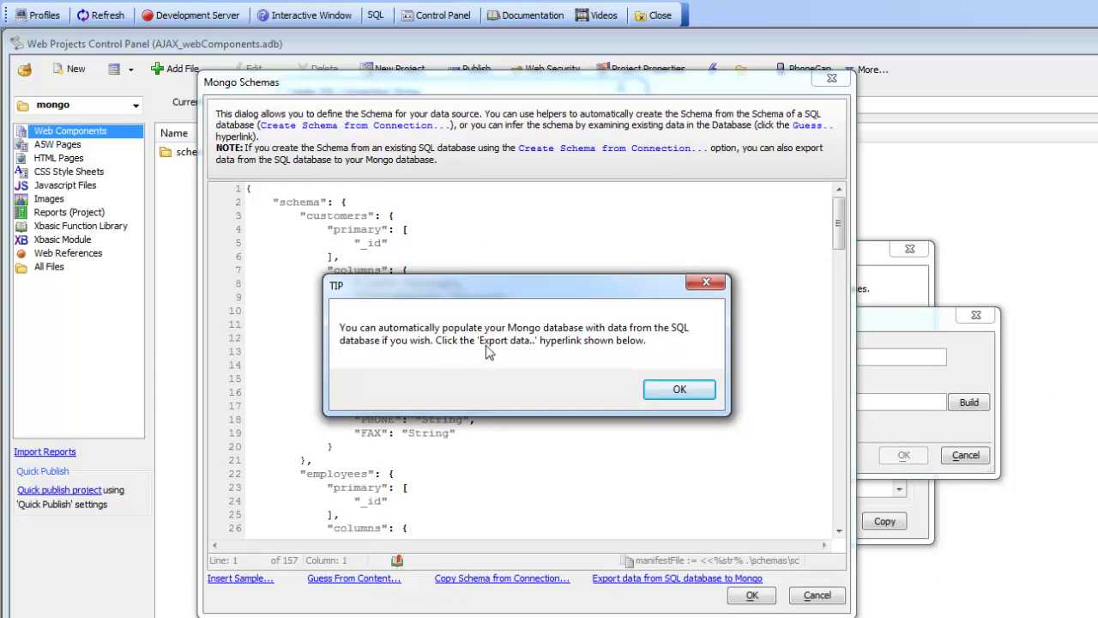
Dismiss the tip and export the data from the SQL database to the Mongo database mongoNW.
drag(446, 290, 726, 230)
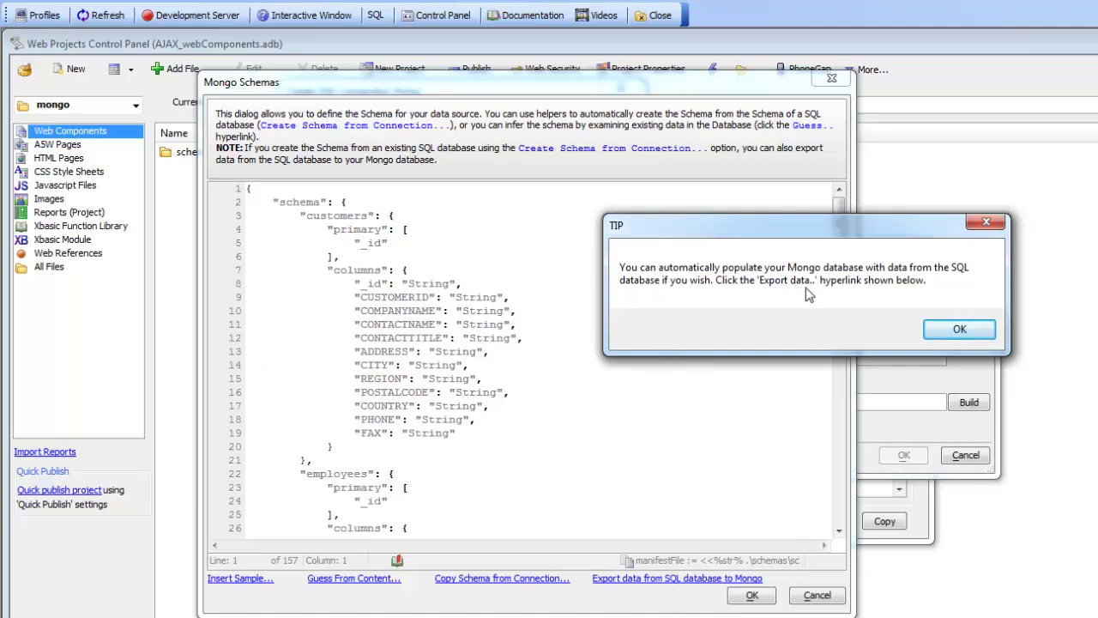
click(952, 330)
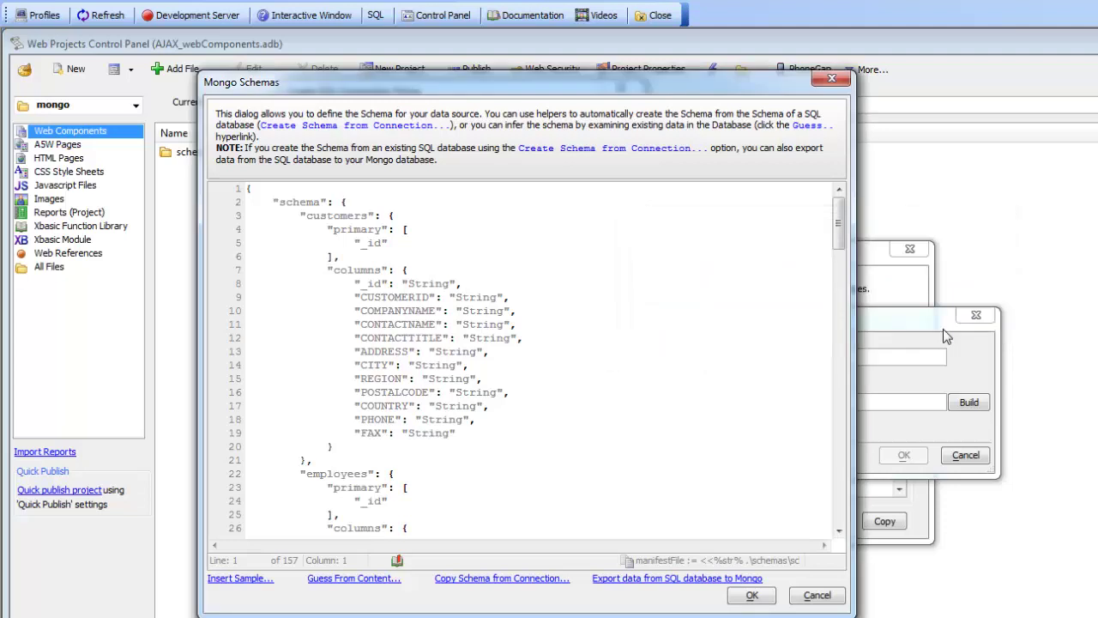
click(610, 583)
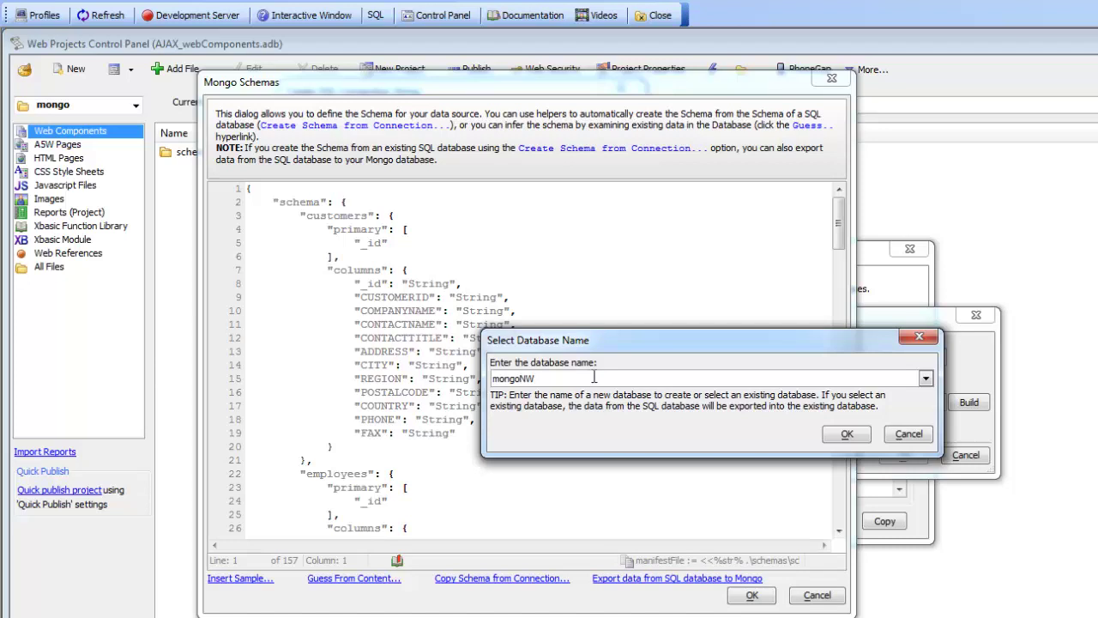
click(845, 434)
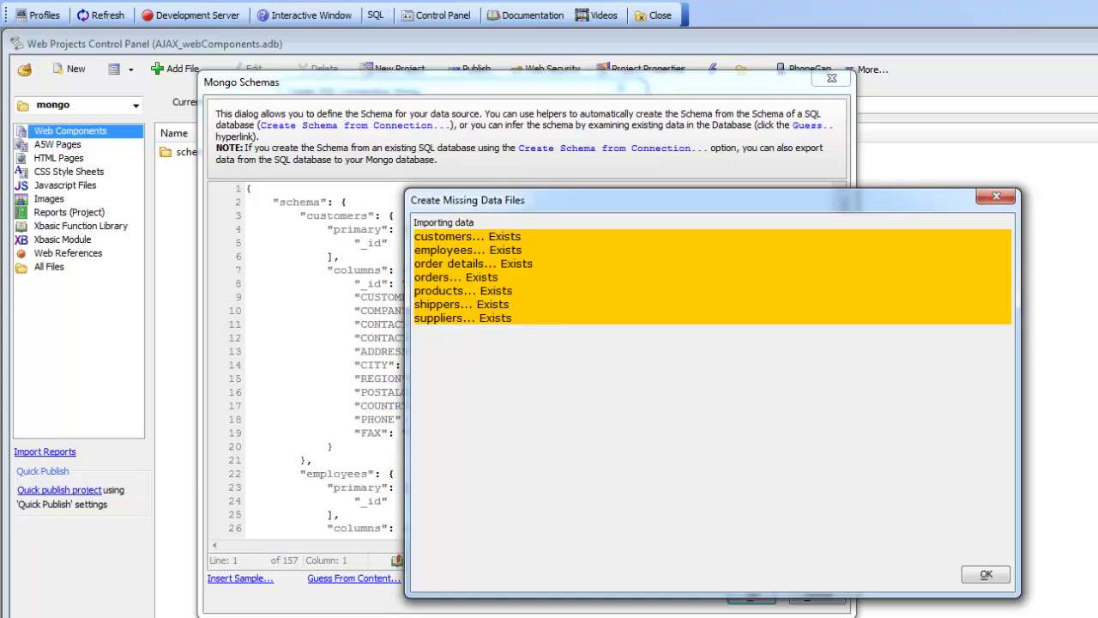
Switch to Robomongo, refresh the mylocalmongo server and list the collections of the mongoNW database.
drag(1097, 146, 499, 148)
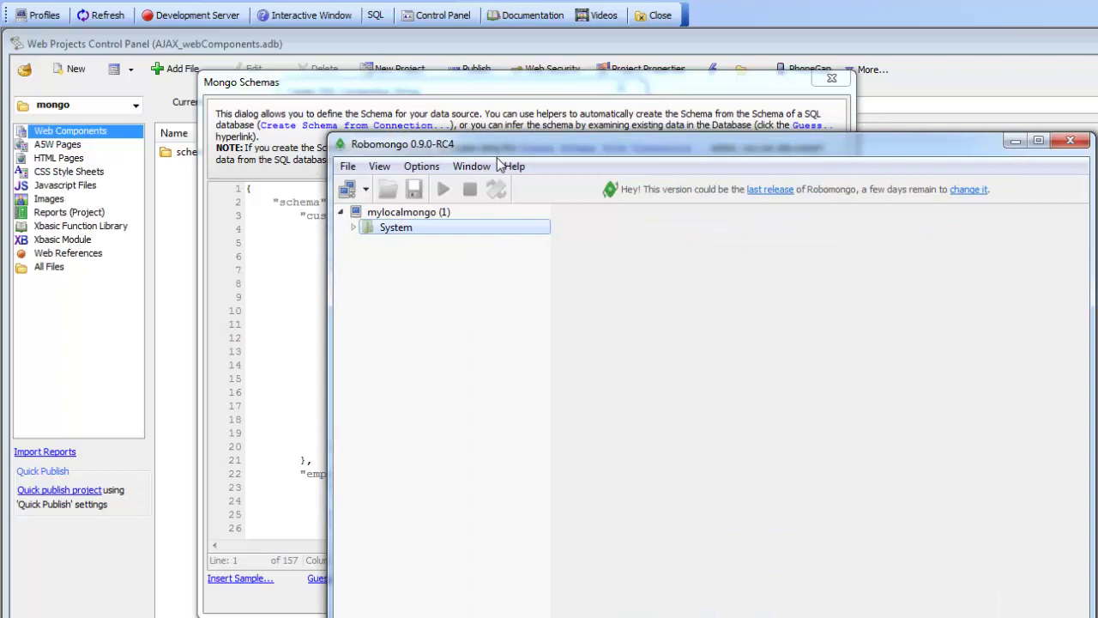
right_click(403, 212)
click(463, 245)
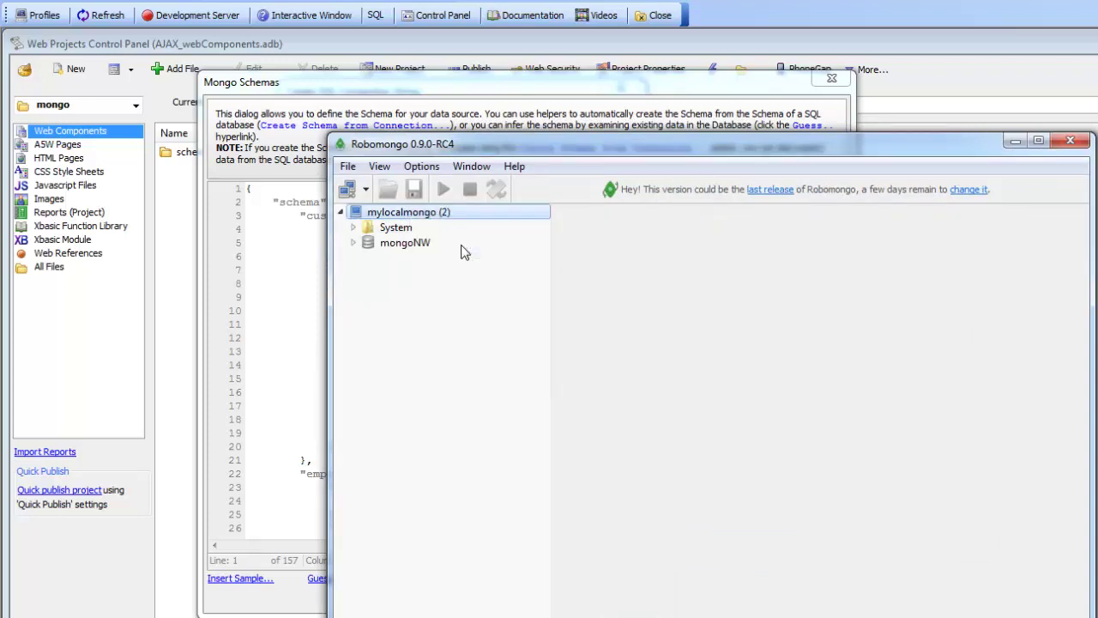
click(357, 244)
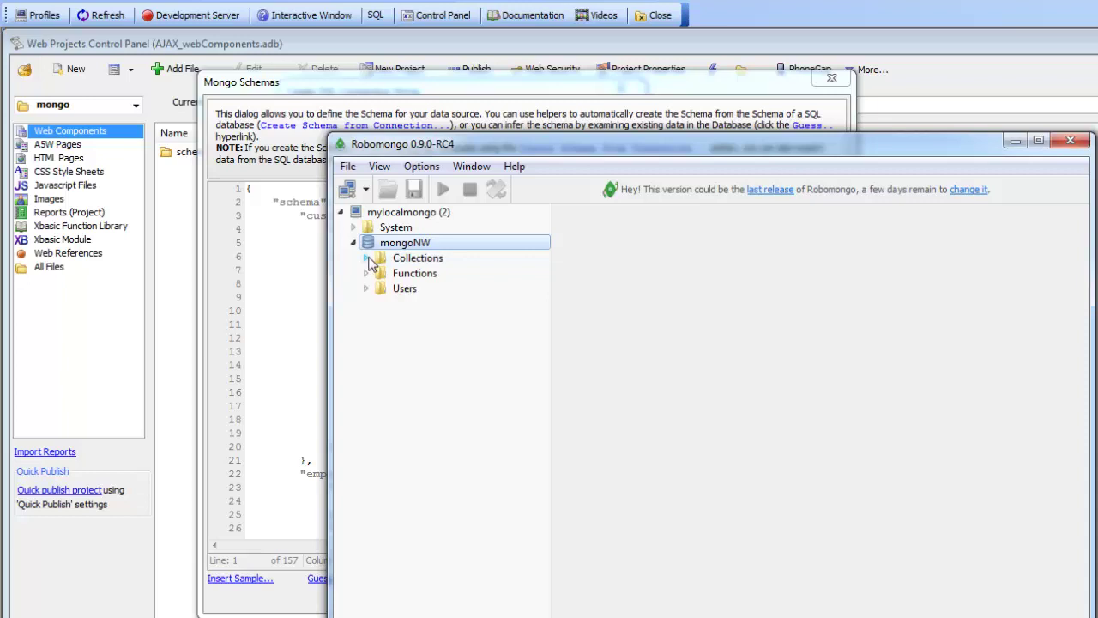
click(368, 259)
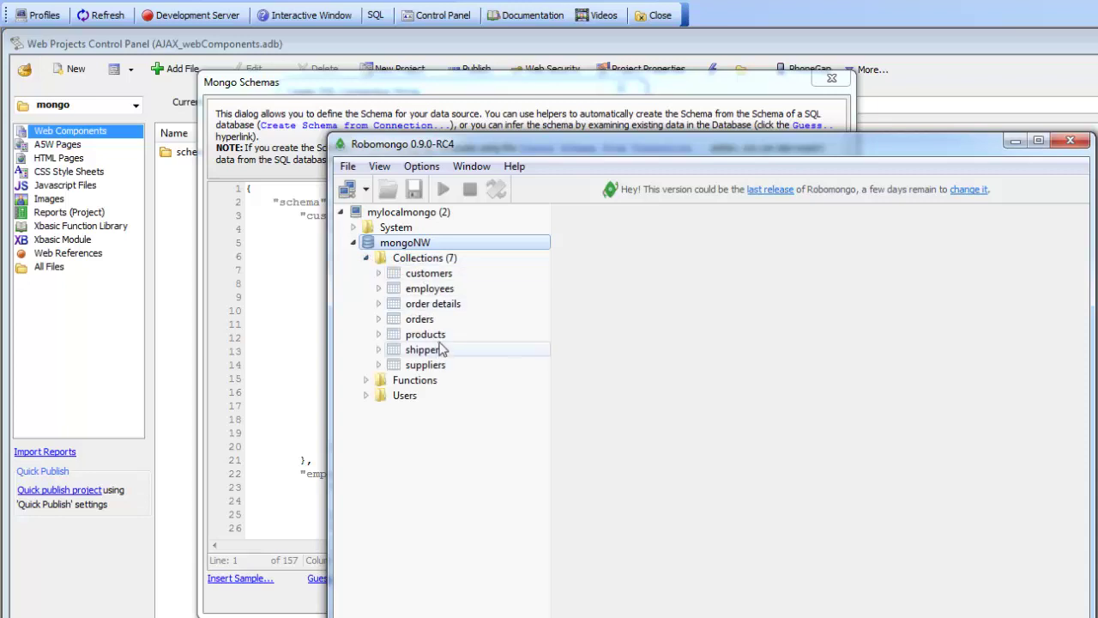
mouse_move(440, 349)
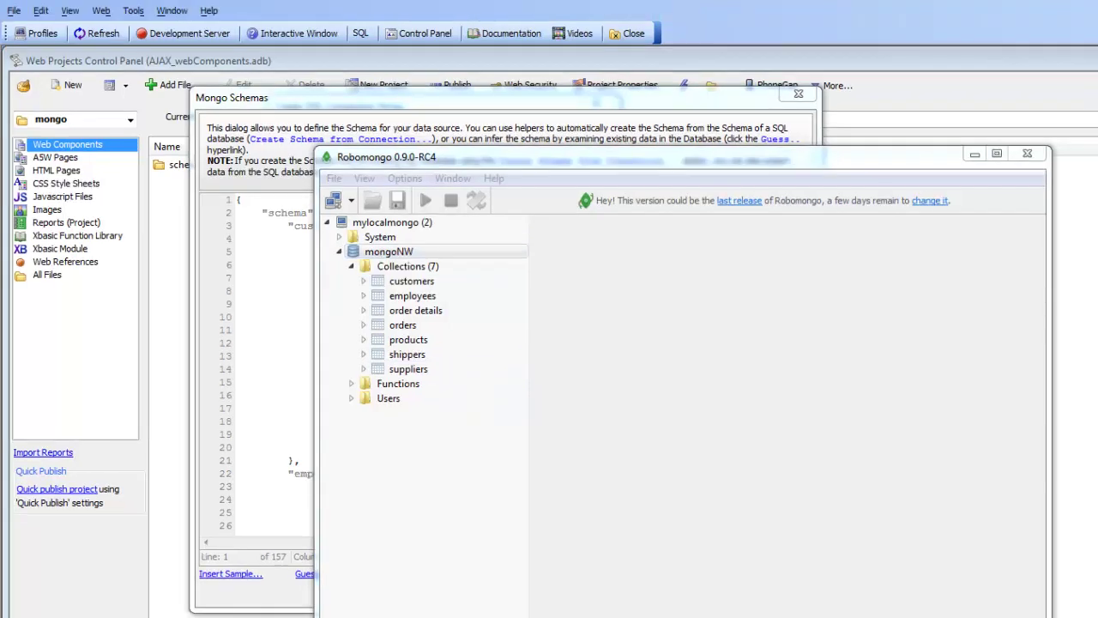
drag(543, 163, 381, 150)
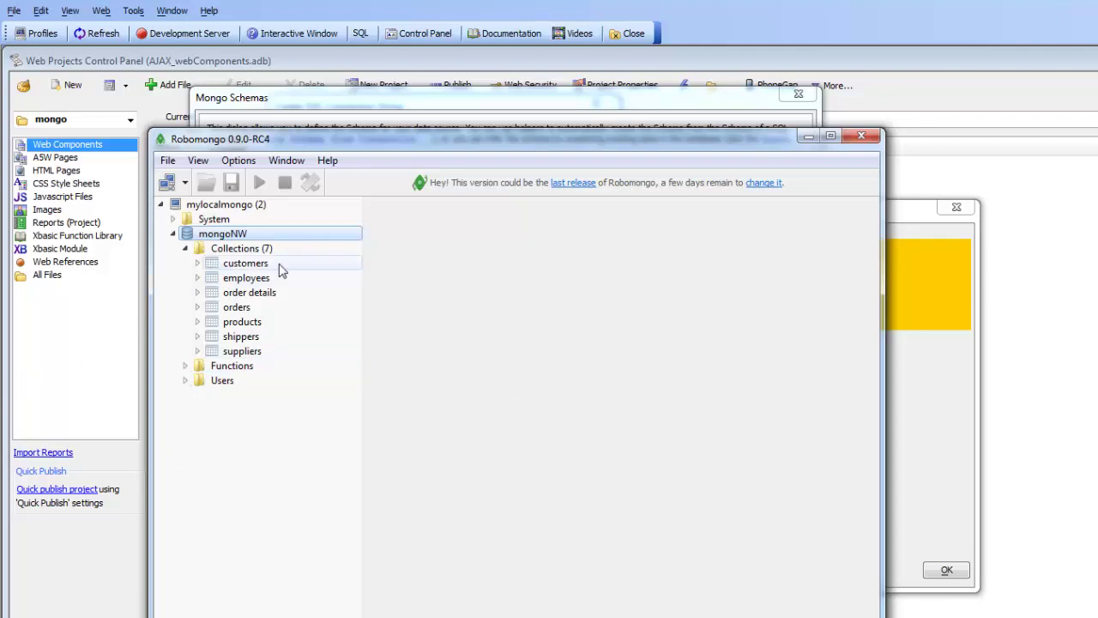
View the documents of the customers collection and inspect the fields of its first two records.
click(198, 264)
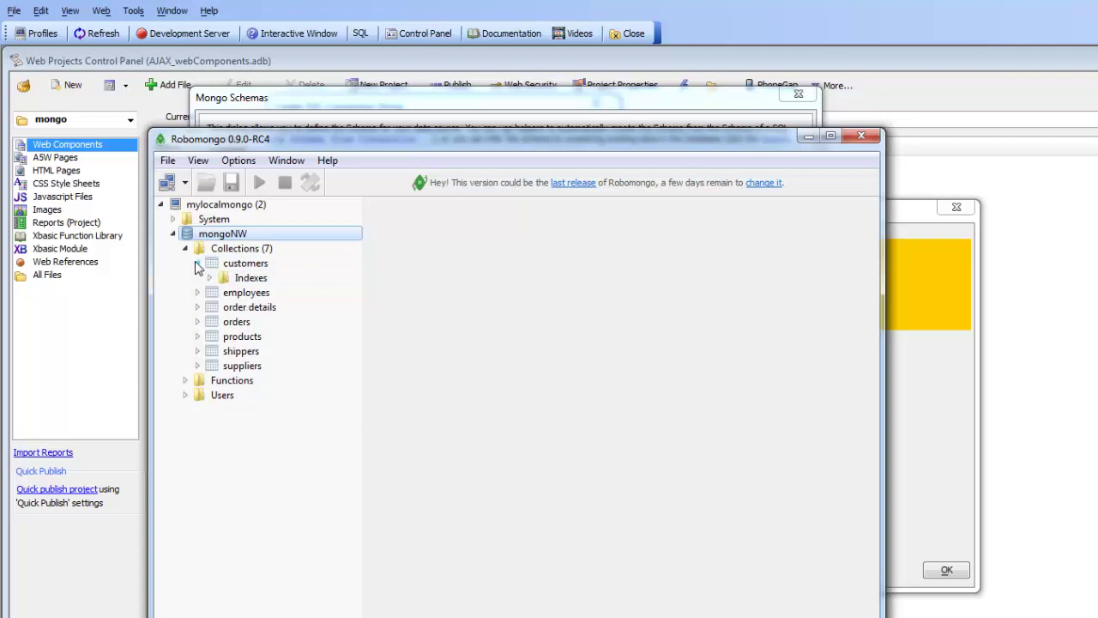
right_click(247, 265)
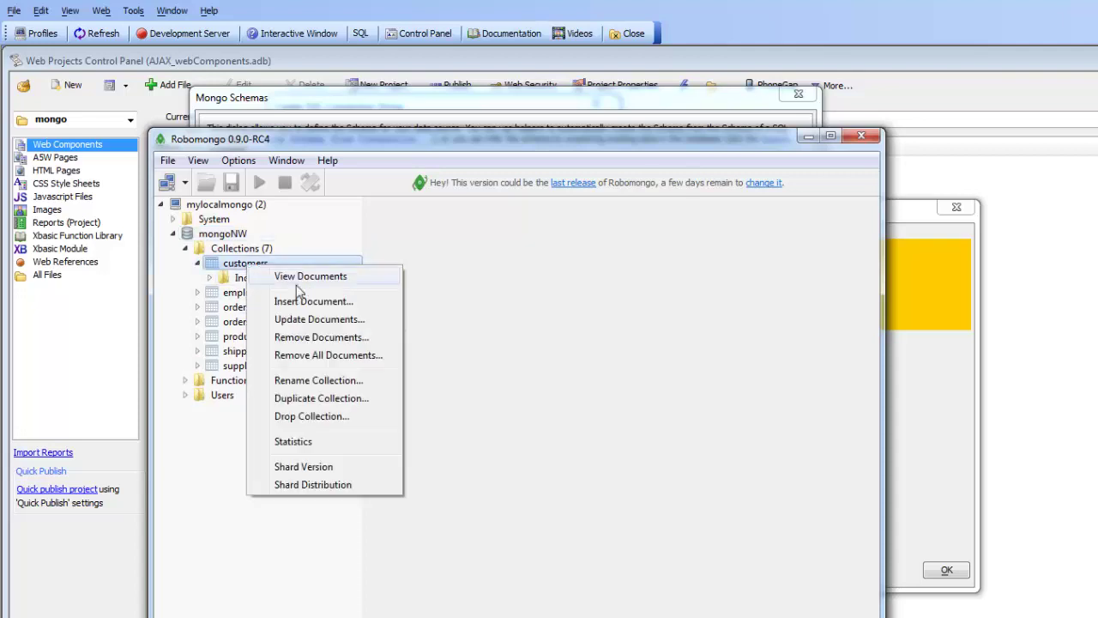
click(302, 279)
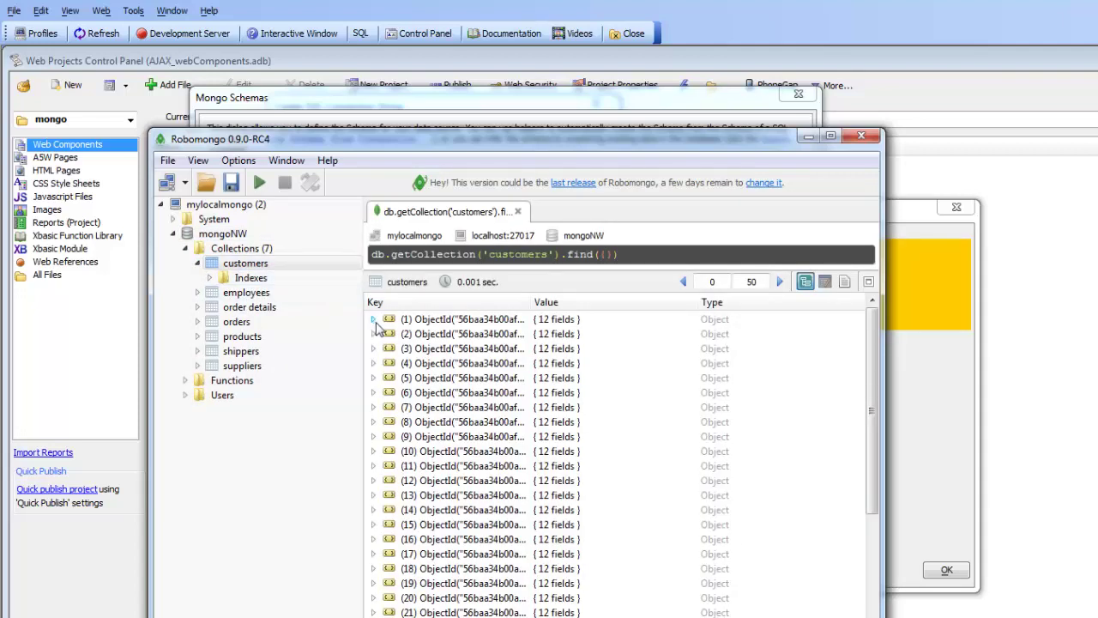
click(374, 319)
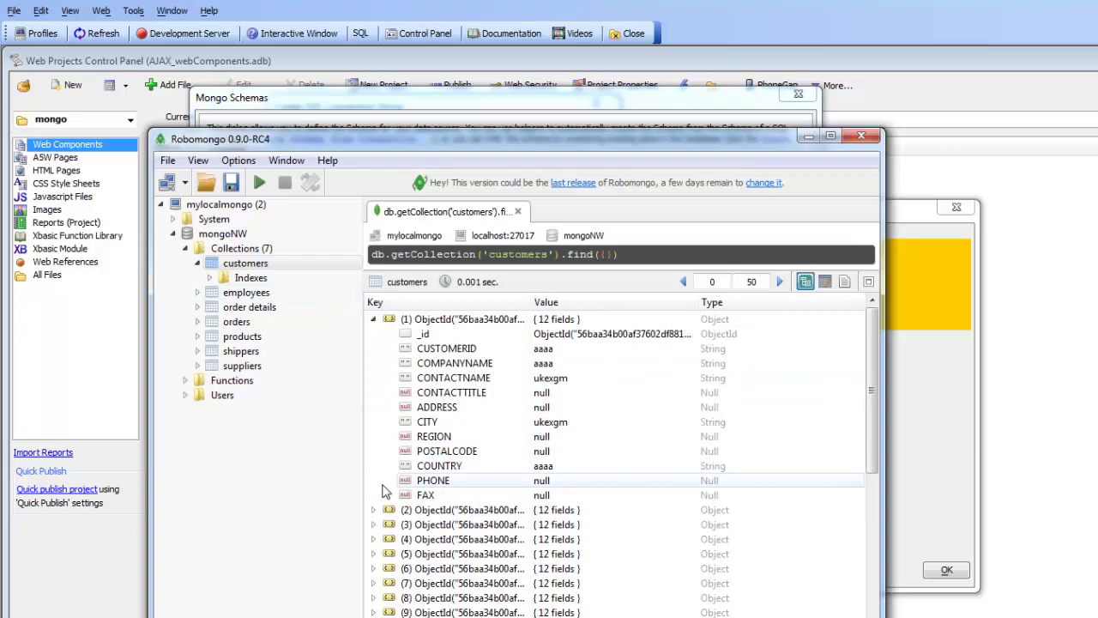
click(373, 511)
scroll(489, 501, down, 4)
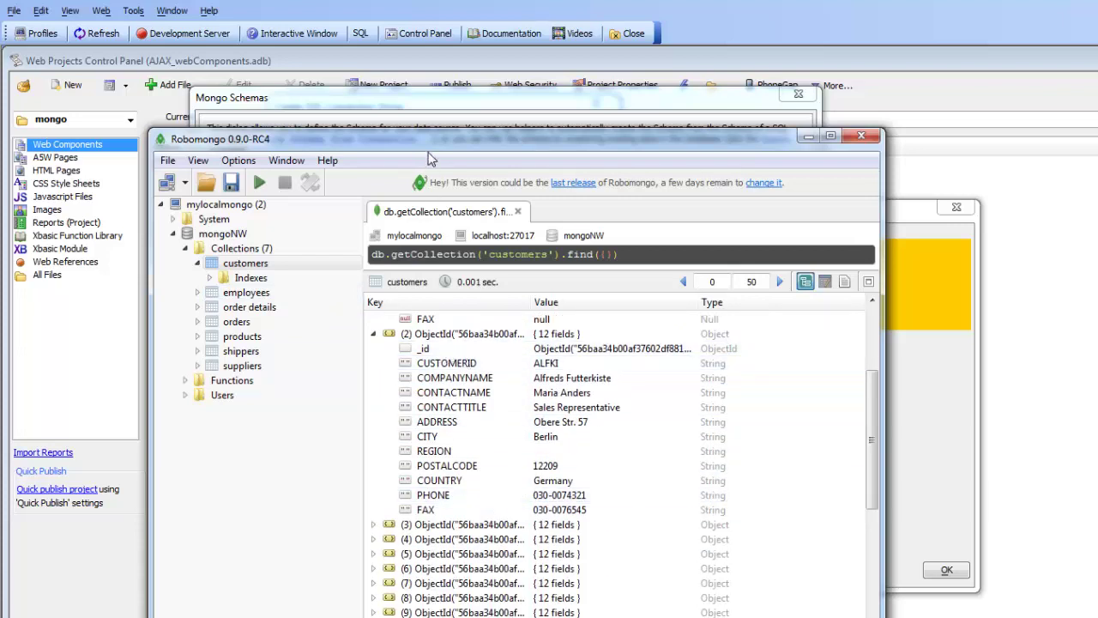
Switch back to Alpha Anywhere and dismiss the data import results.
key(alt+Tab)
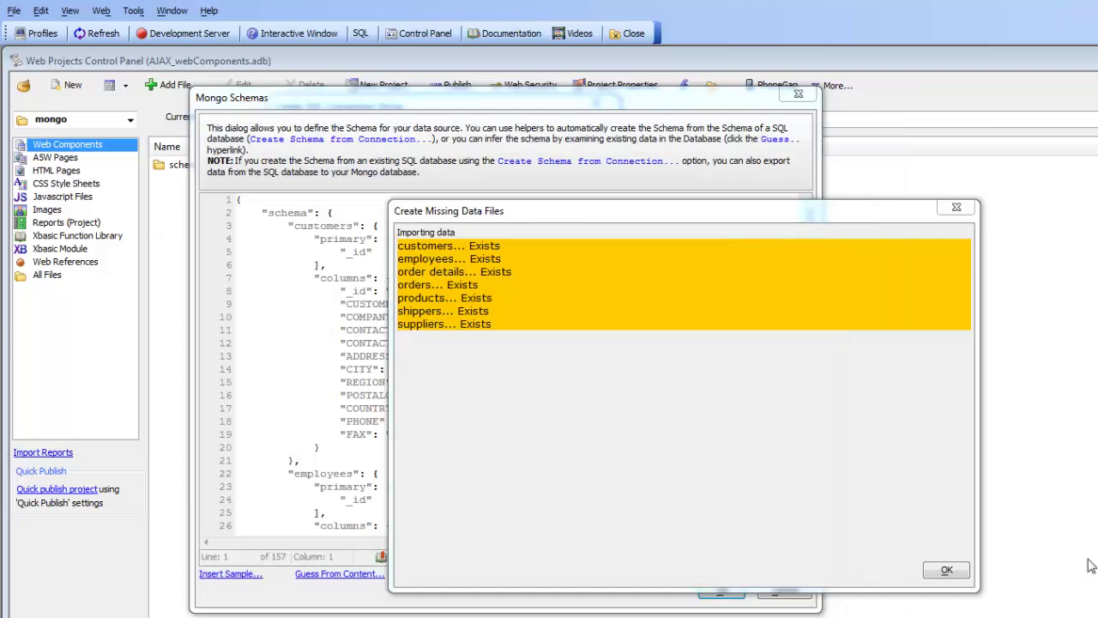
click(947, 569)
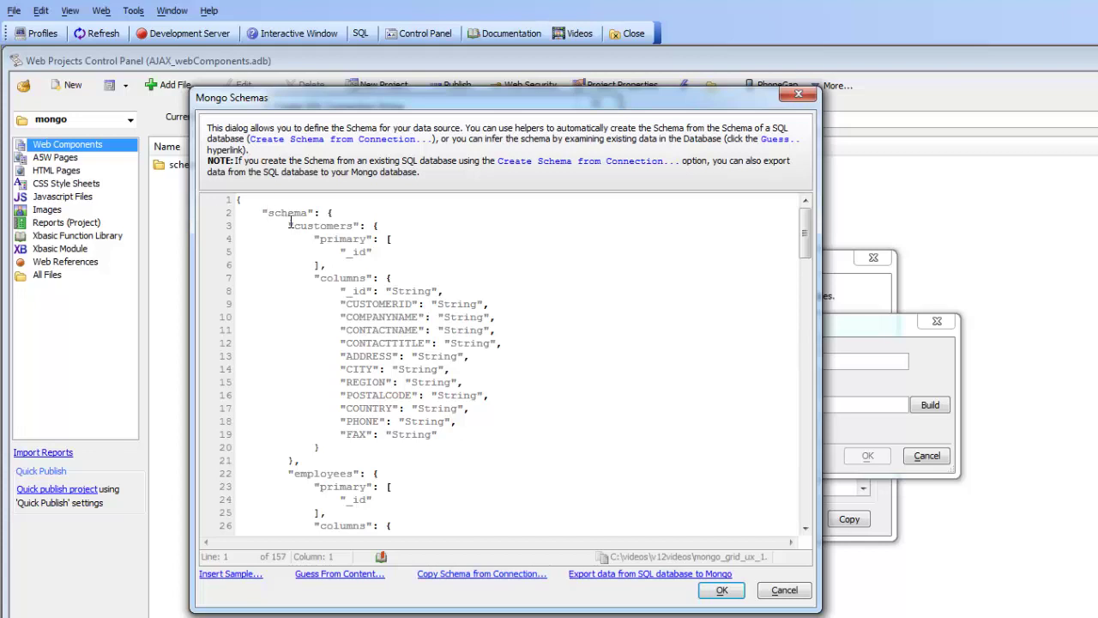
Examine the table names, primary keys and column types in the generated Mongo schema, including customers and employees.
drag(290, 225, 360, 226)
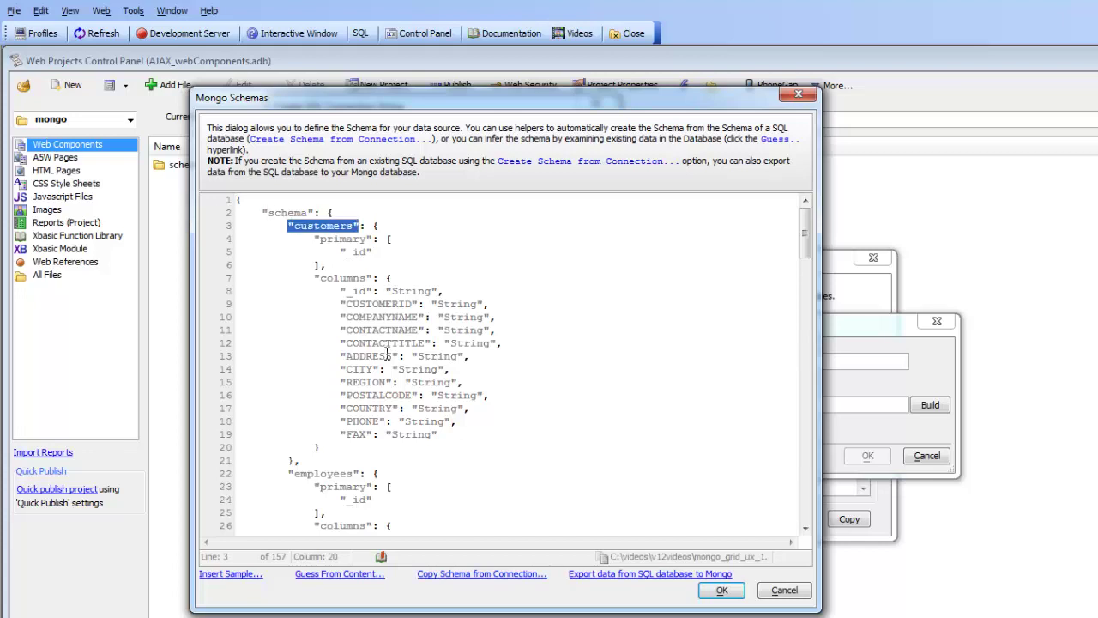
scroll(388, 354, down, 1)
click(346, 438)
scroll(345, 439, down, 3)
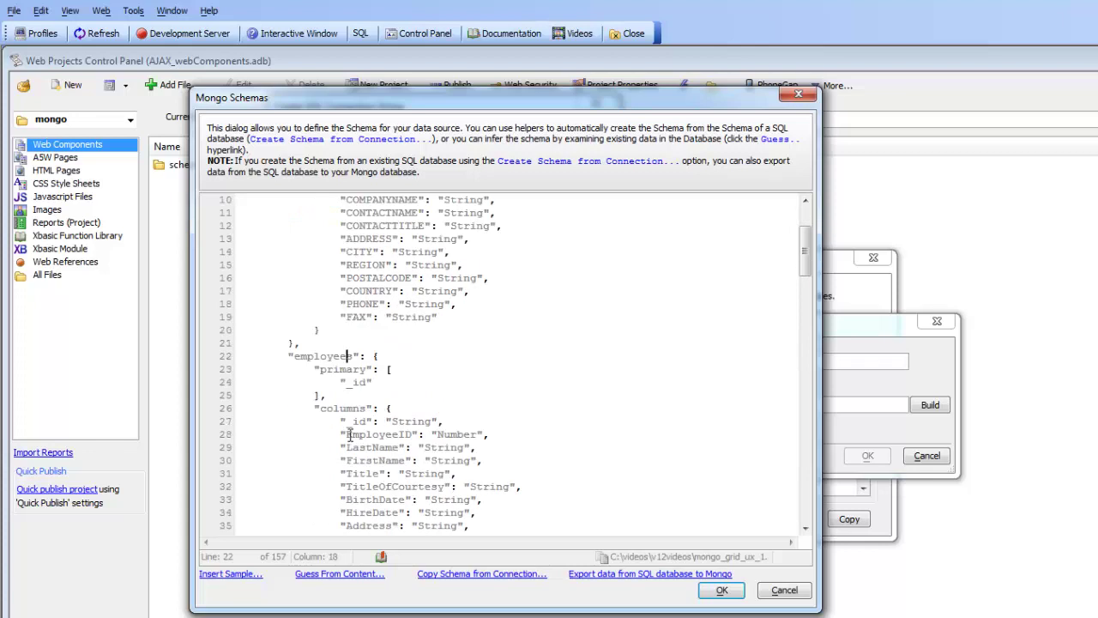
scroll(348, 412, up, 2)
scroll(348, 411, up, 1)
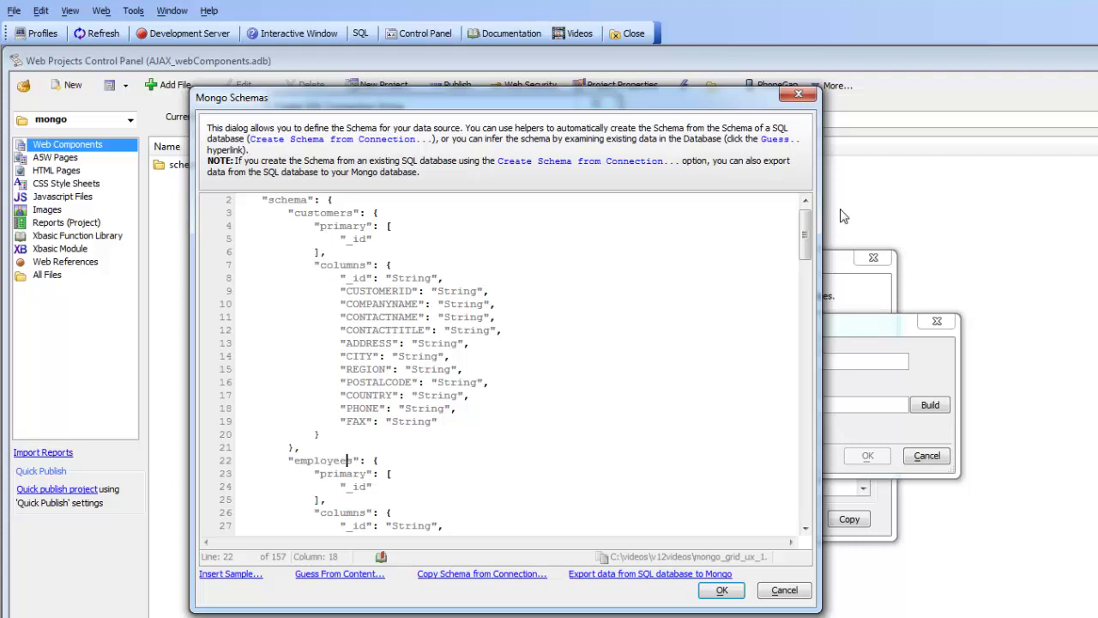
click(398, 304)
scroll(442, 324, up, 1)
scroll(441, 324, down, 5)
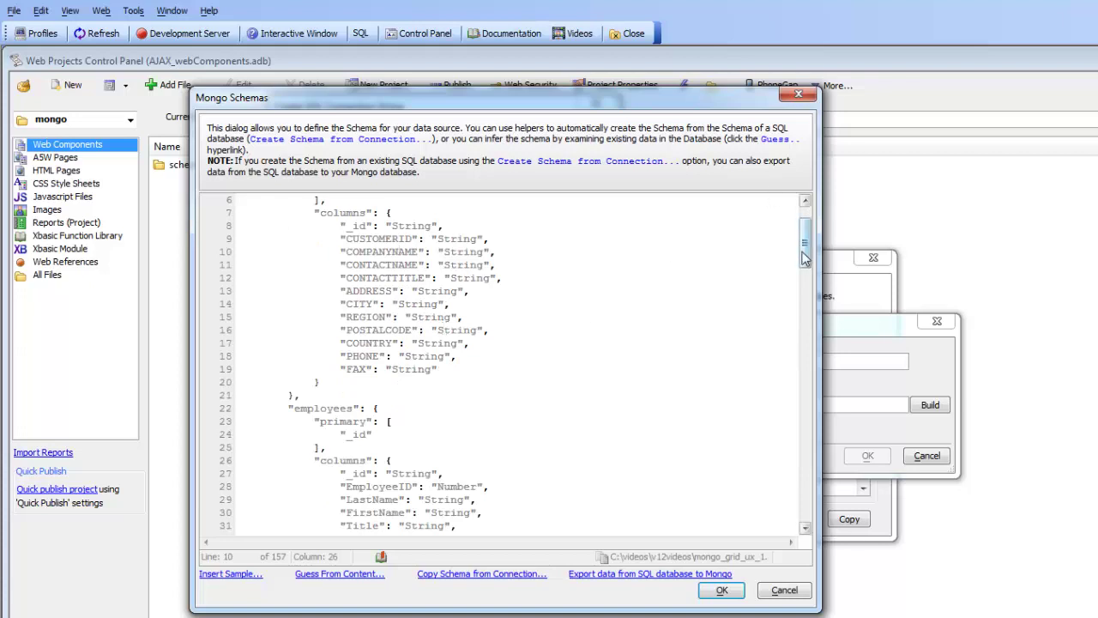
drag(806, 256, 794, 333)
Accept the schema and the MongoDB connection string, save the named connection __mongo2, and close the connections list.
click(721, 590)
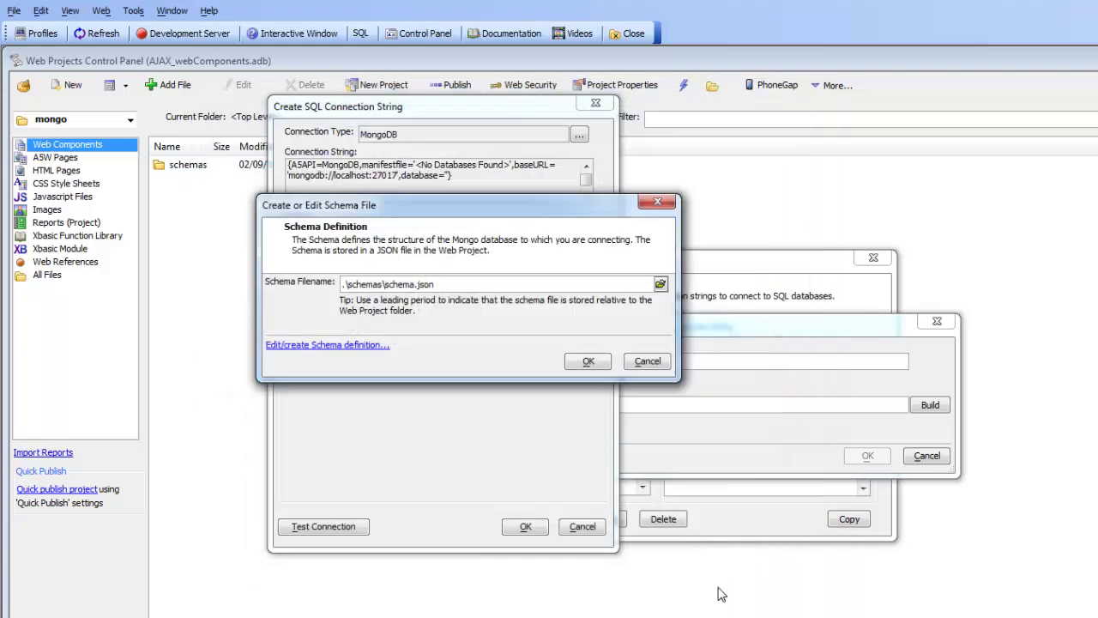
click(587, 361)
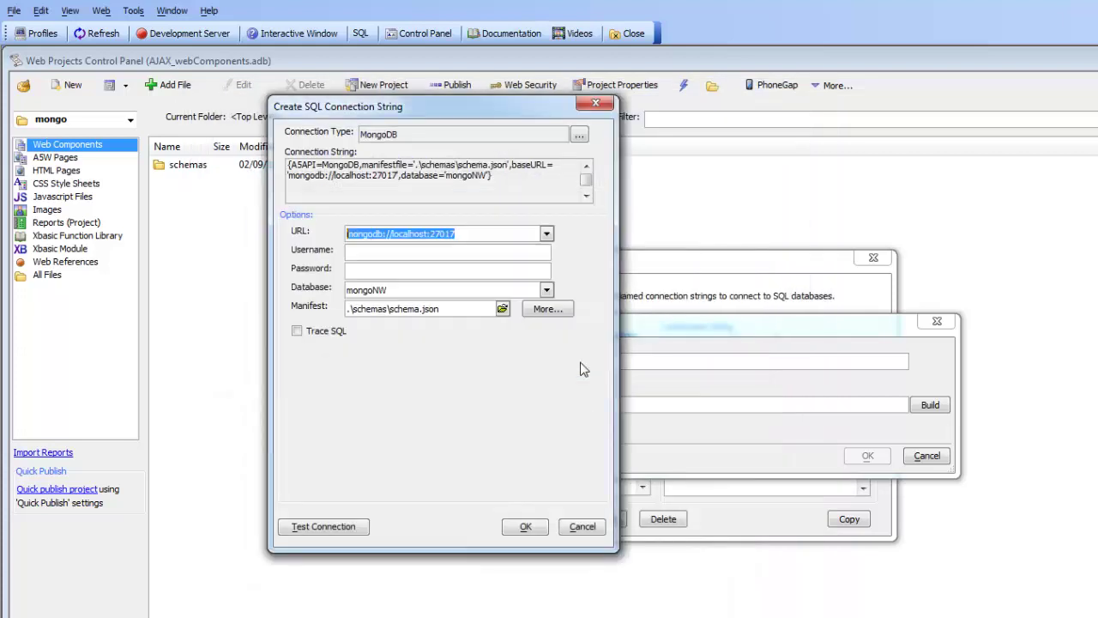
click(519, 529)
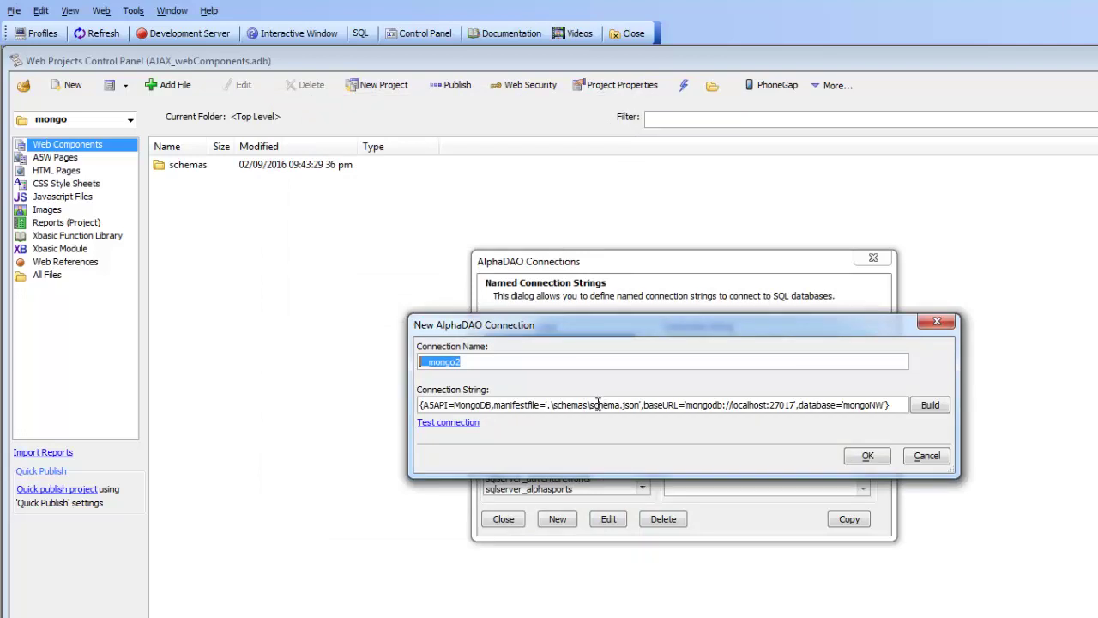
click(598, 404)
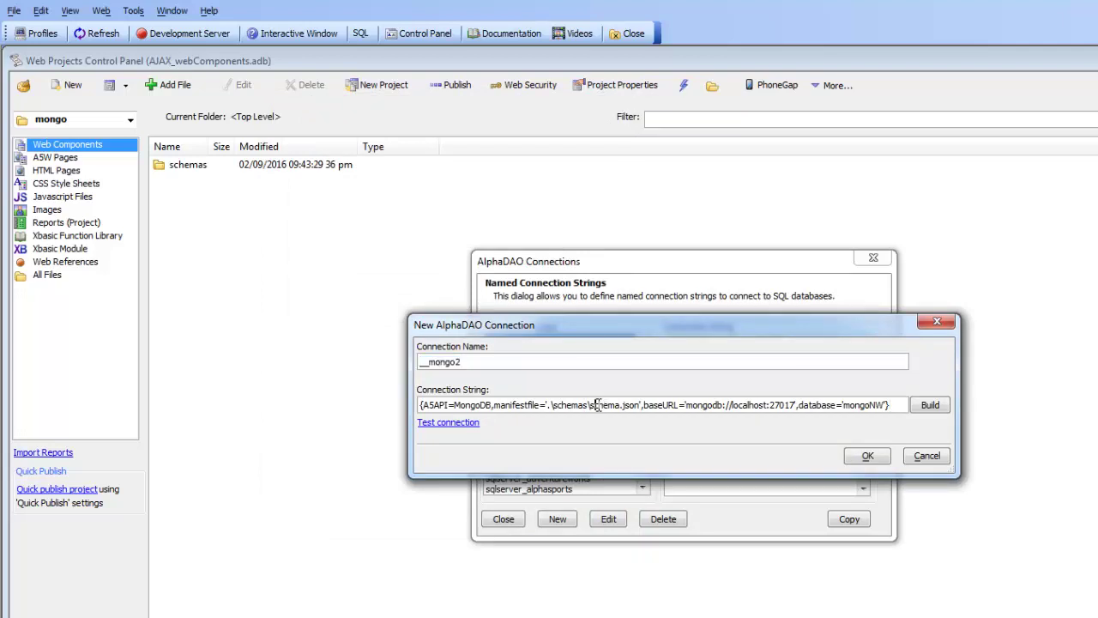
click(865, 456)
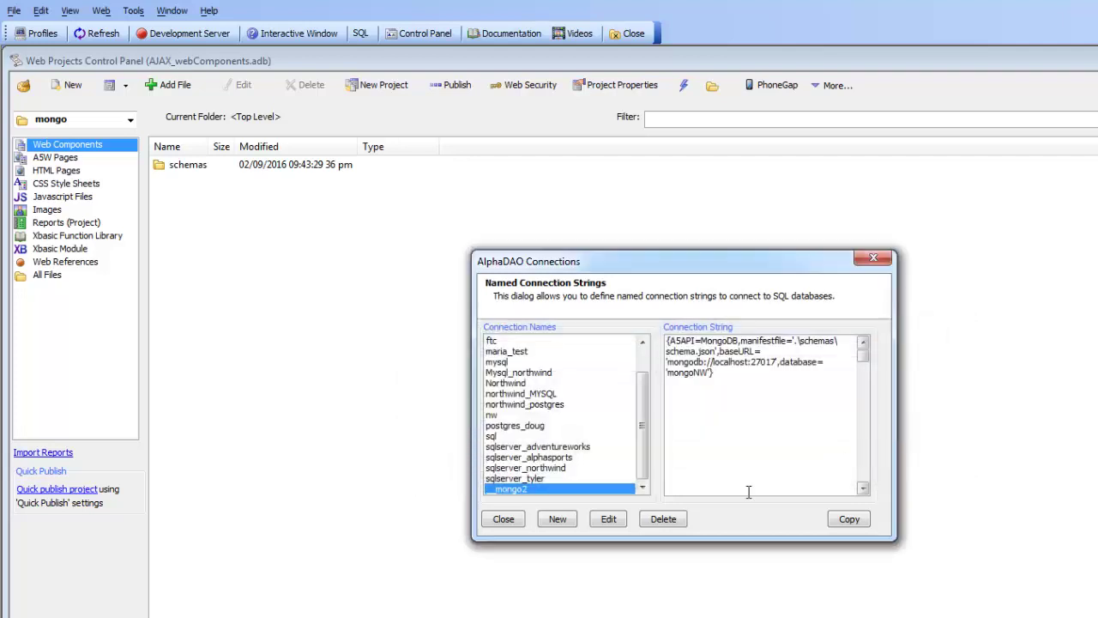
click(504, 520)
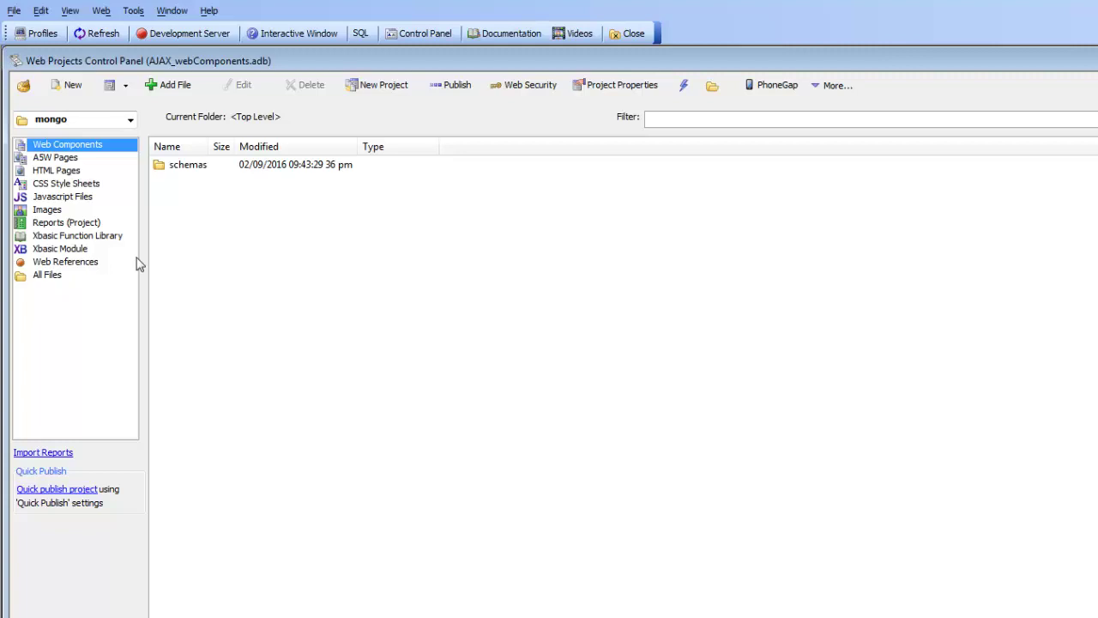
Open the project folder in Windows Explorer and check the schemas folder for the schema.json file.
click(180, 172)
click(712, 87)
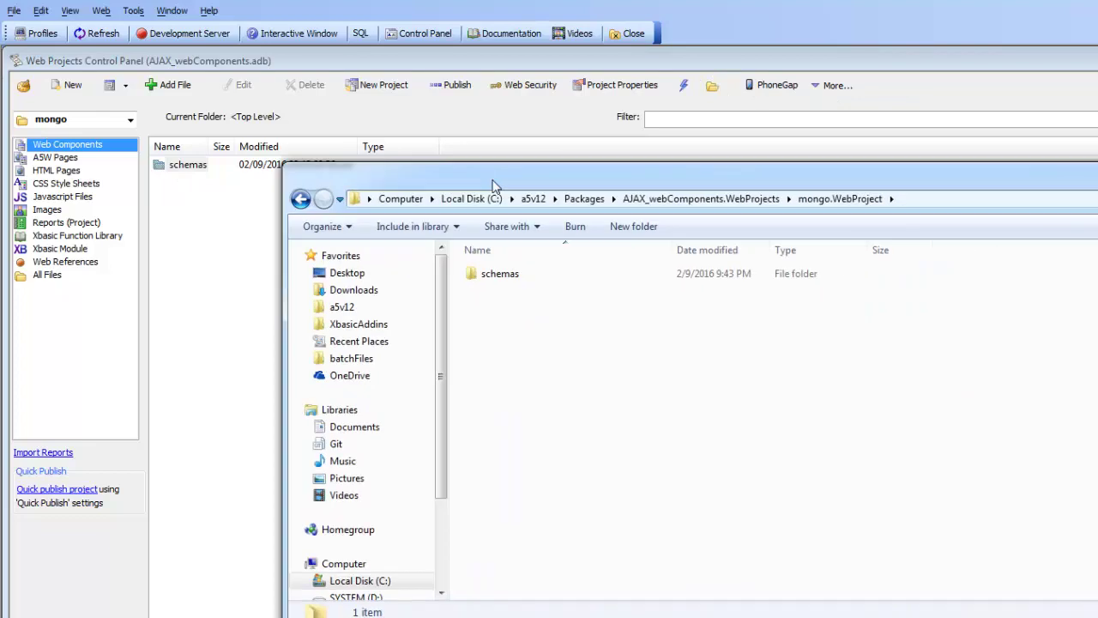
double_click(491, 271)
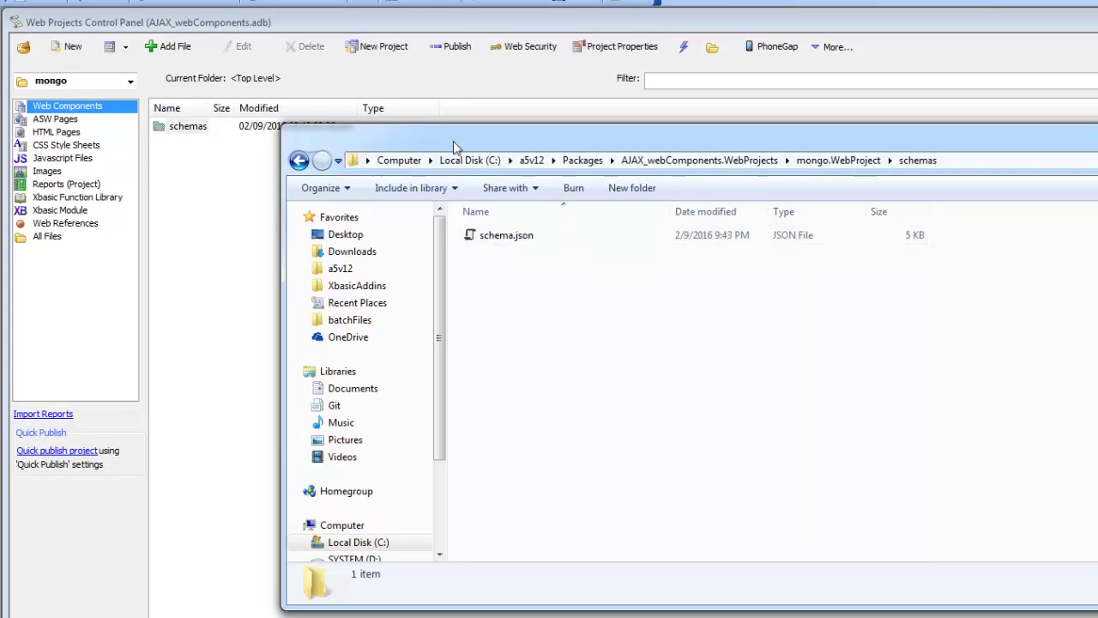
drag(453, 141, 1097, 144)
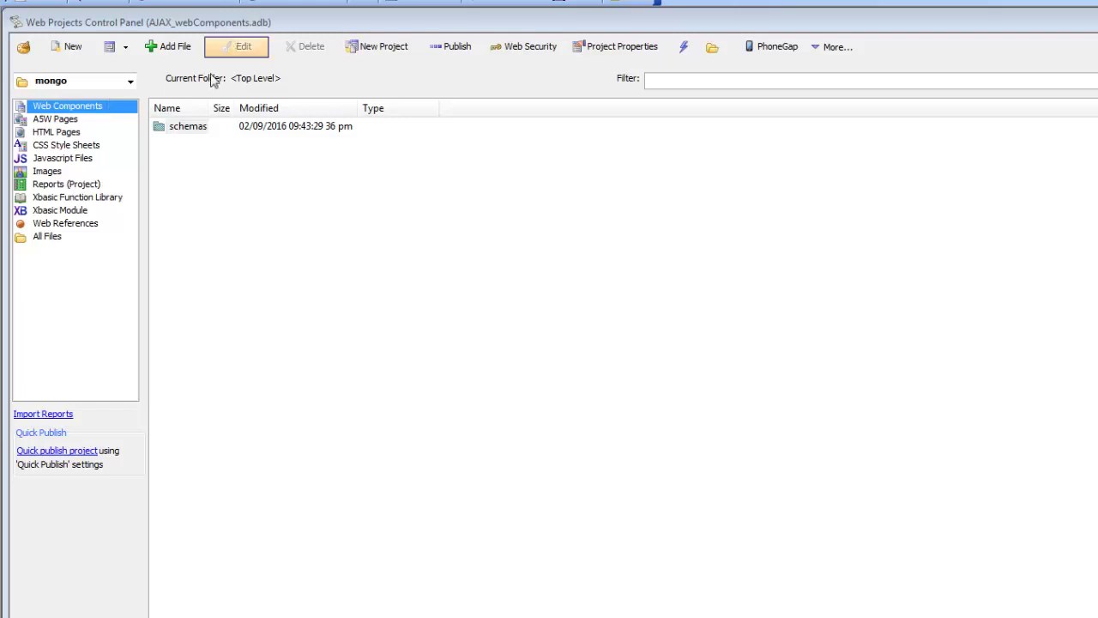
Create a new Grid component from the Read-only Grid (SQL) template and dismiss its help window.
click(71, 46)
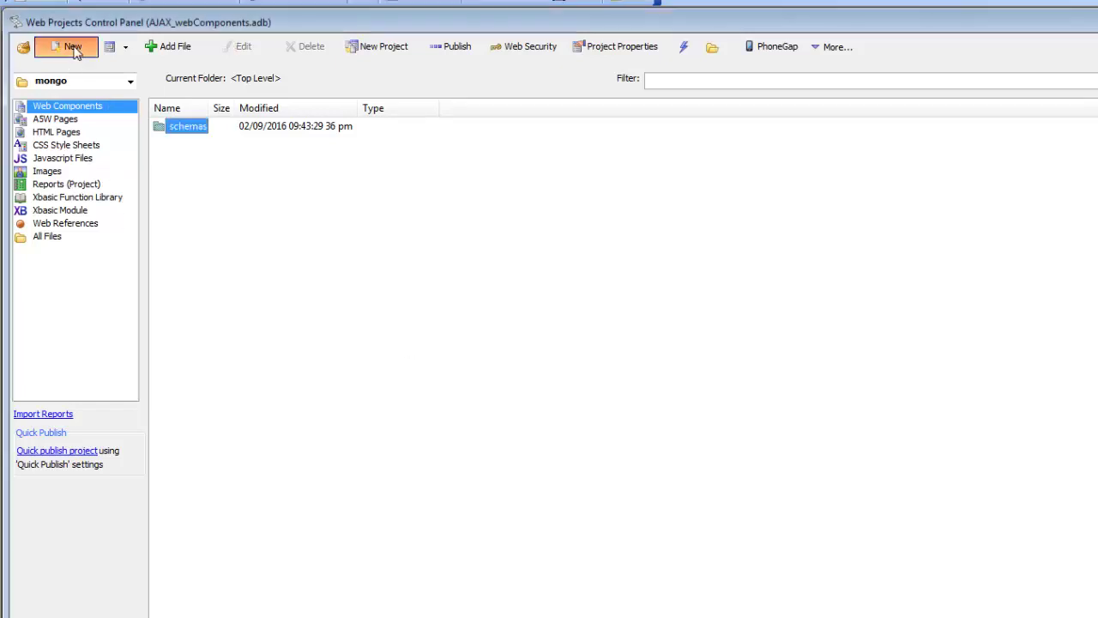
click(805, 568)
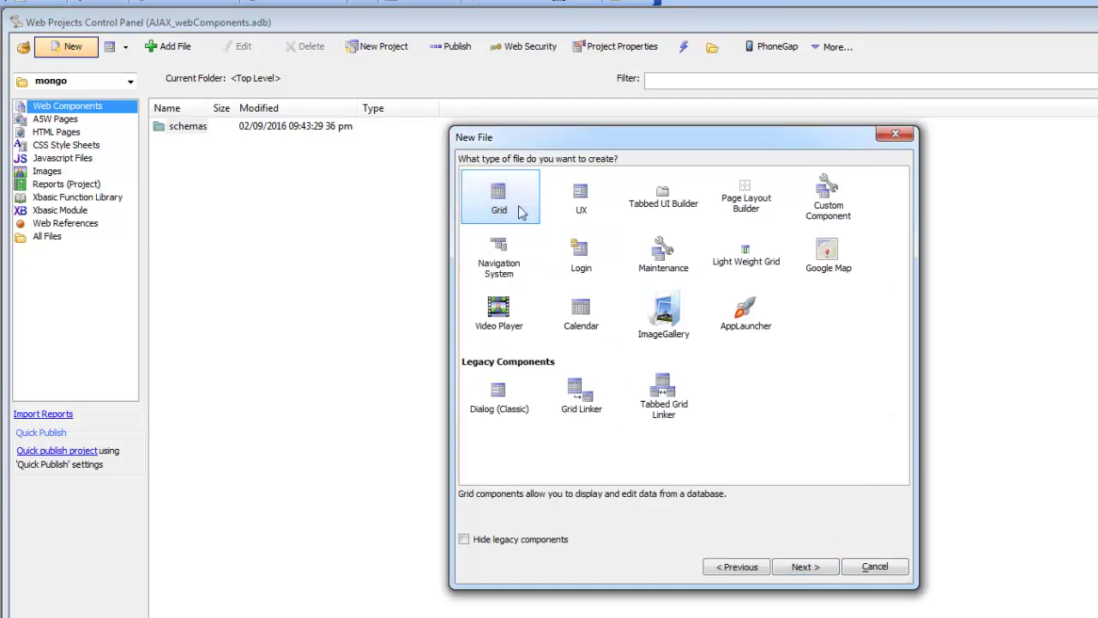
click(826, 567)
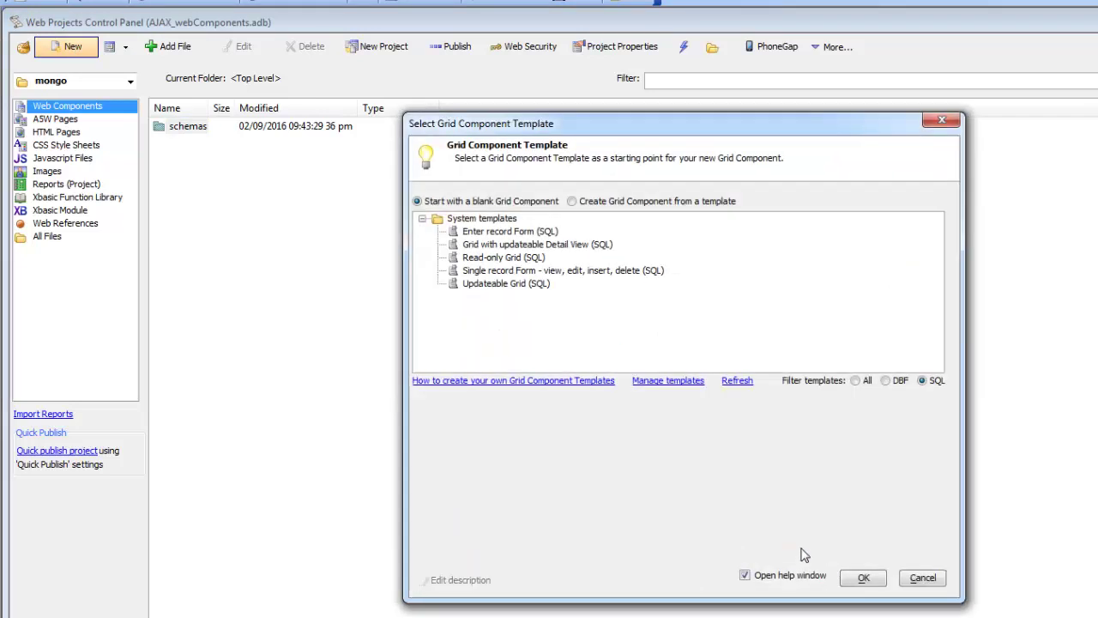
click(498, 258)
click(861, 582)
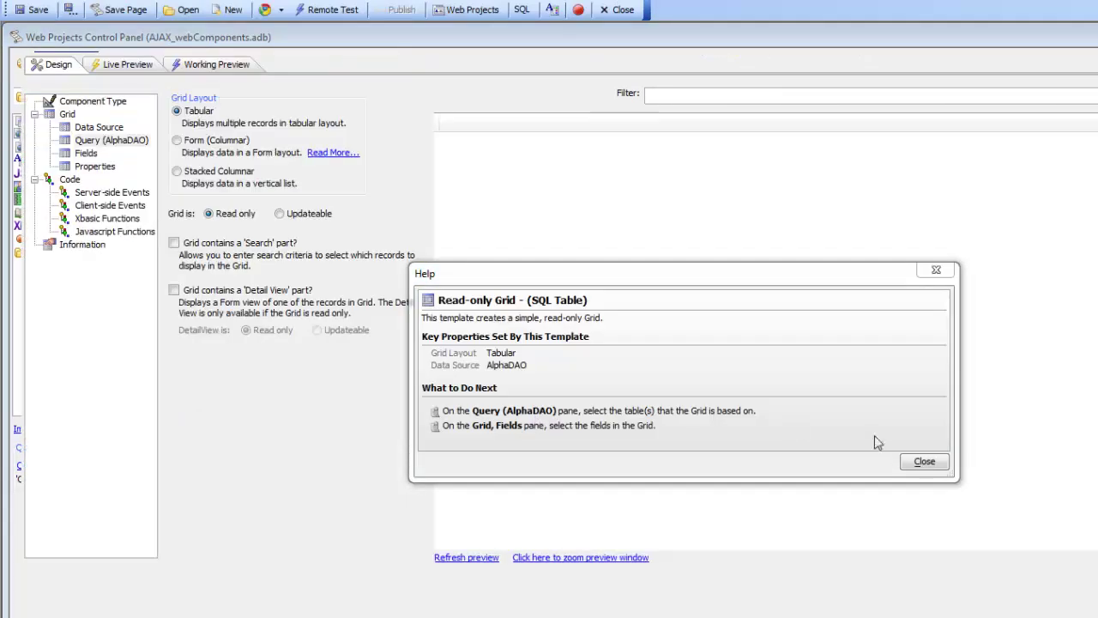
click(924, 461)
Connect the grid's query to the named connection __mongo2 and base it on the customers table.
click(426, 131)
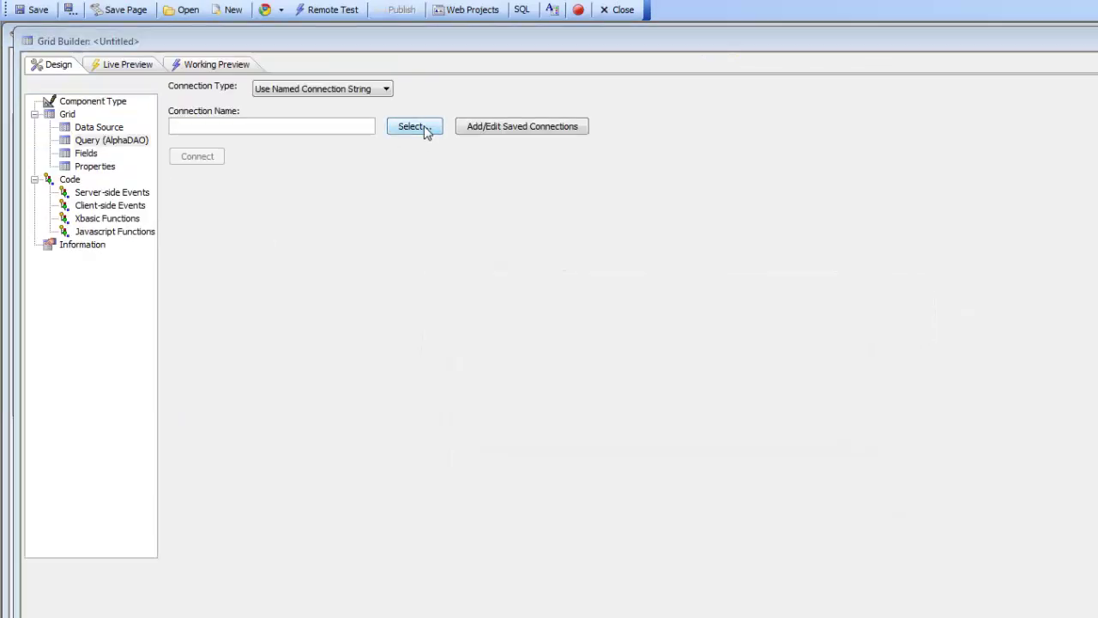
click(507, 267)
double_click(507, 267)
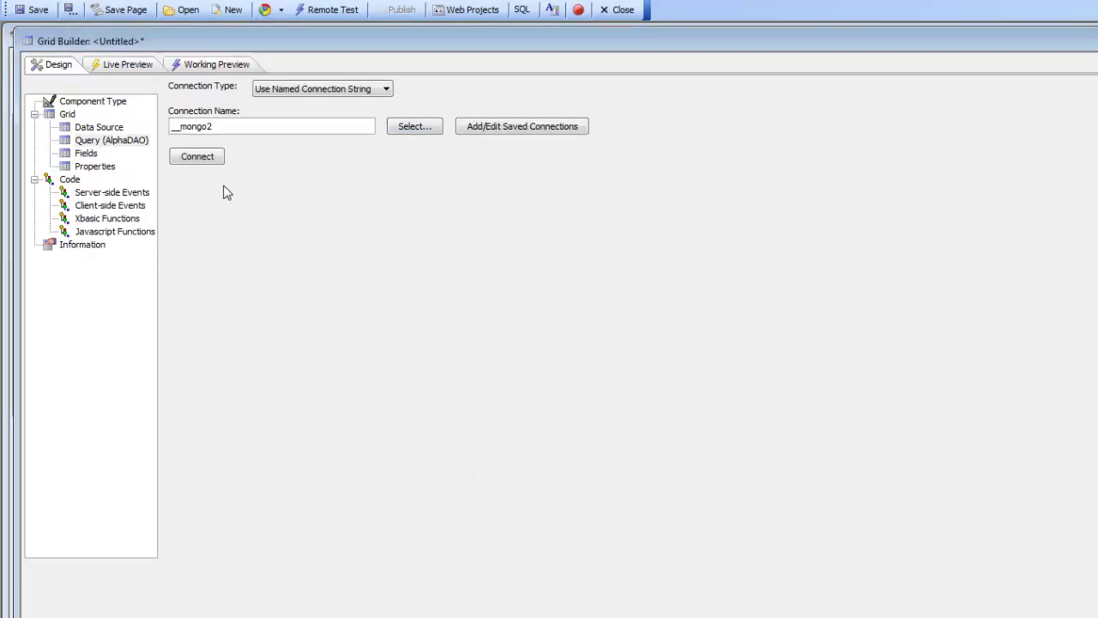
click(199, 159)
click(514, 207)
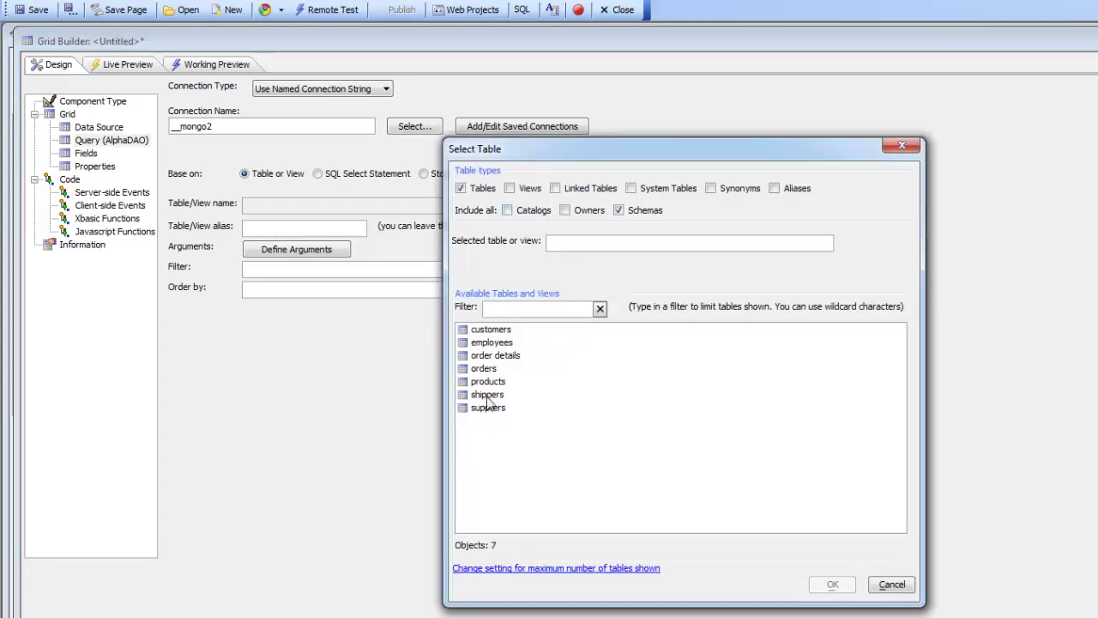
double_click(490, 332)
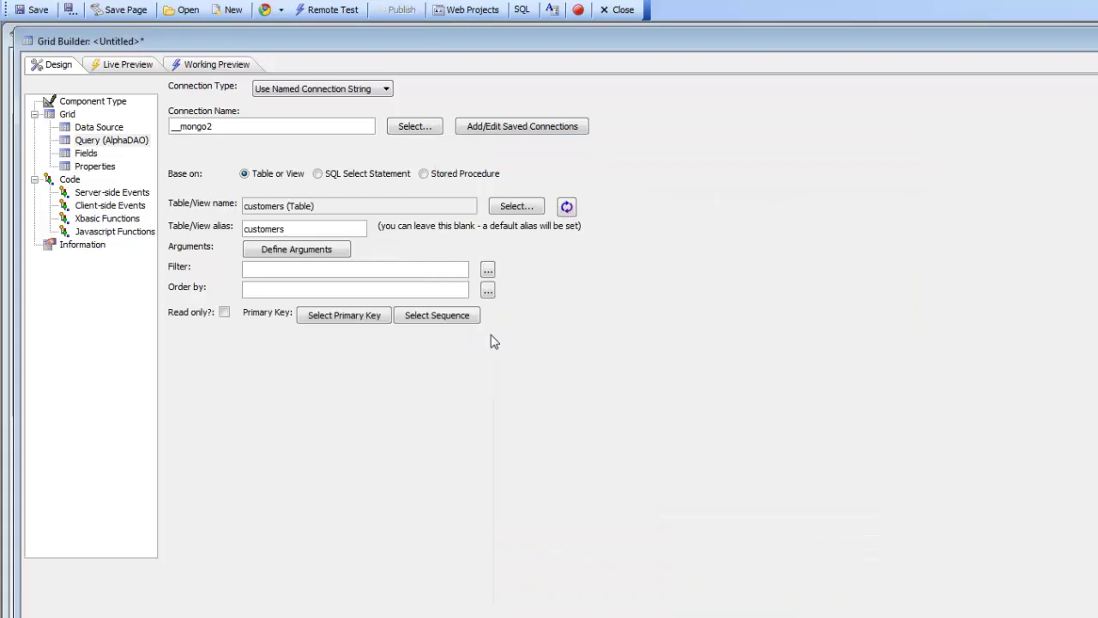
Add the fields _id, CUSTOMERID, COMPANYNAME, CONTACTNAME, CITY and COUNTRY to the grid.
click(88, 154)
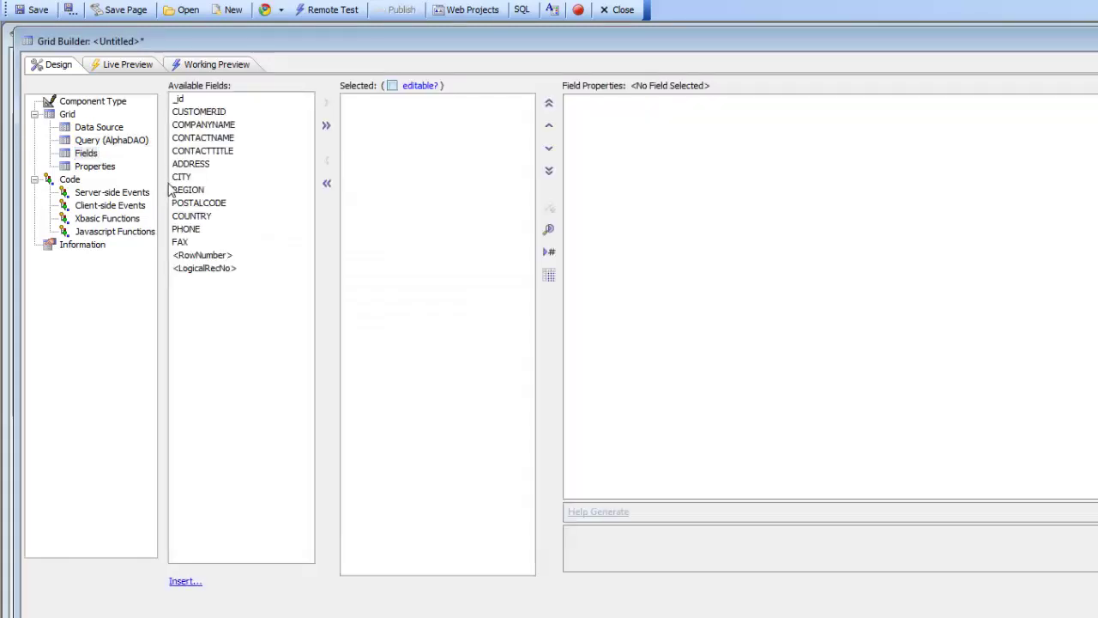
click(182, 100)
drag(186, 106, 192, 140)
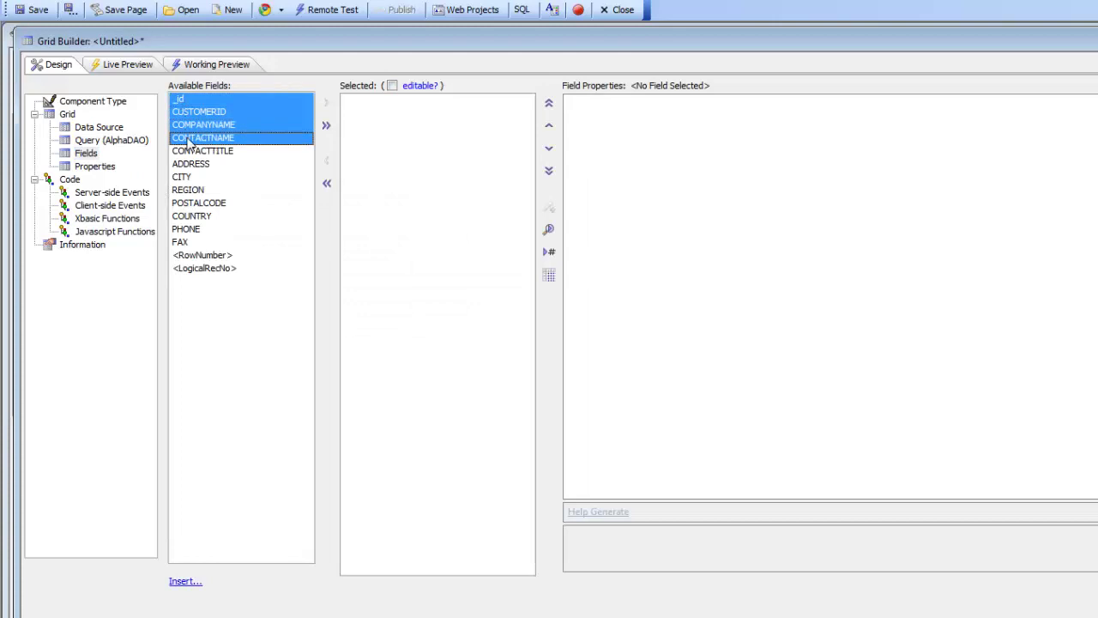
click(326, 102)
double_click(185, 179)
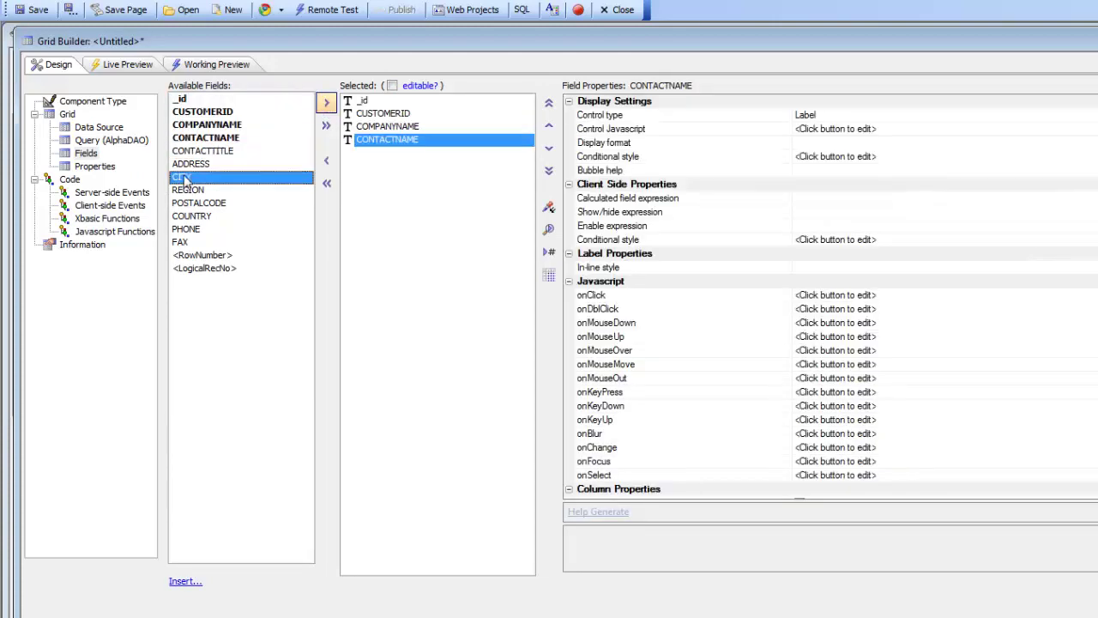
click(195, 218)
double_click(195, 218)
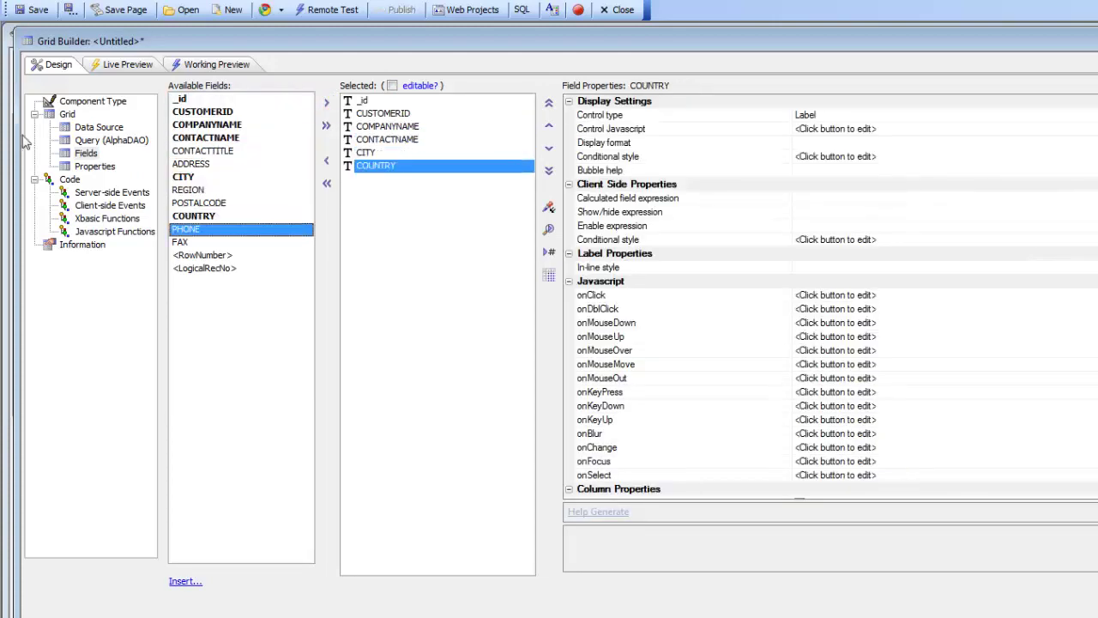
Save the grid component in the mongo project as mongogrid.
click(36, 10)
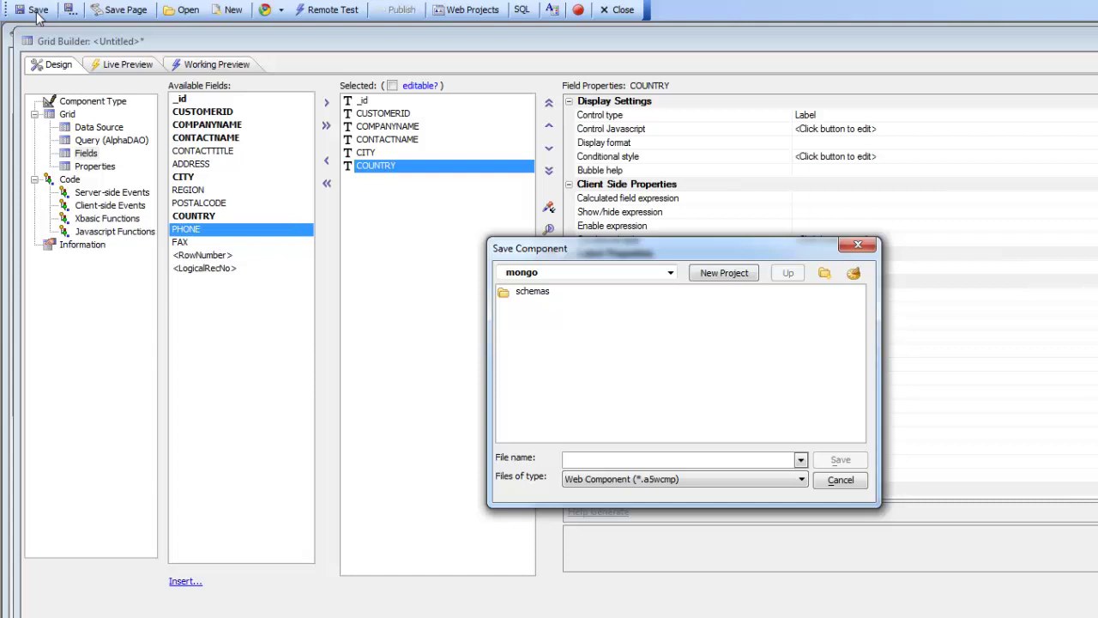
text(mongogrid)
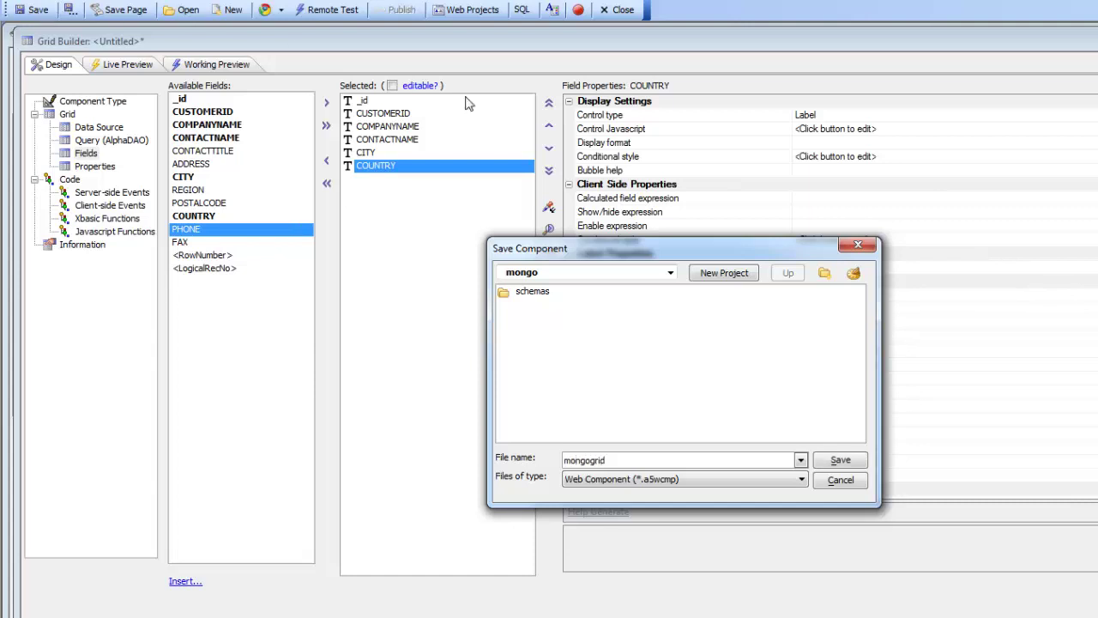
click(839, 460)
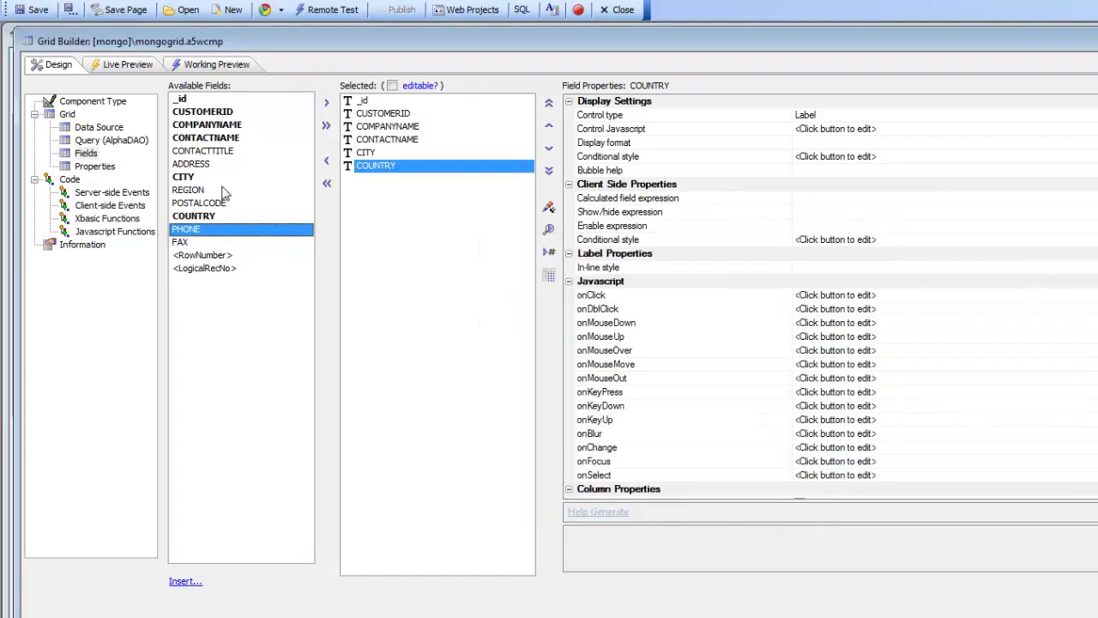
Test the grid in the working preview by sorting on COMPANYNAME and CONTACTNAME and paging to the next records.
click(197, 66)
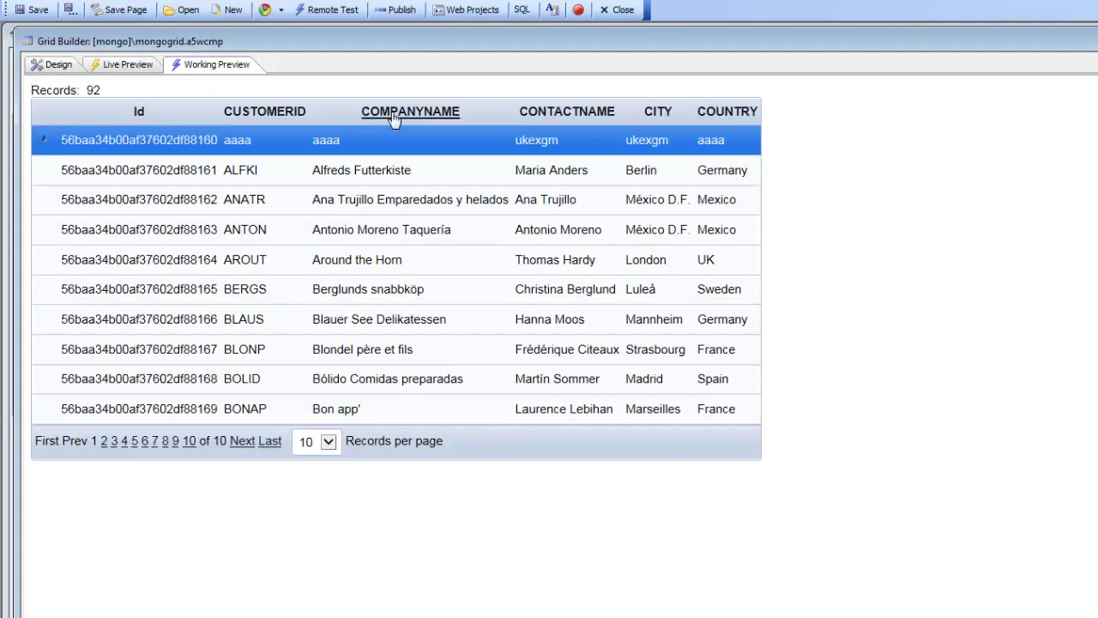
click(393, 115)
click(561, 120)
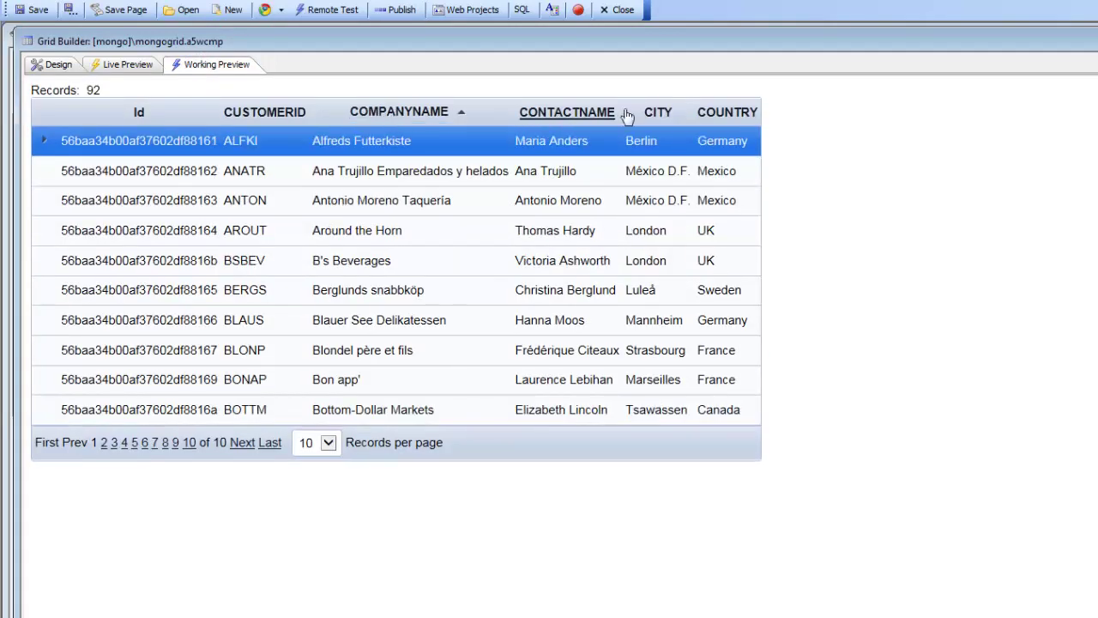
click(242, 443)
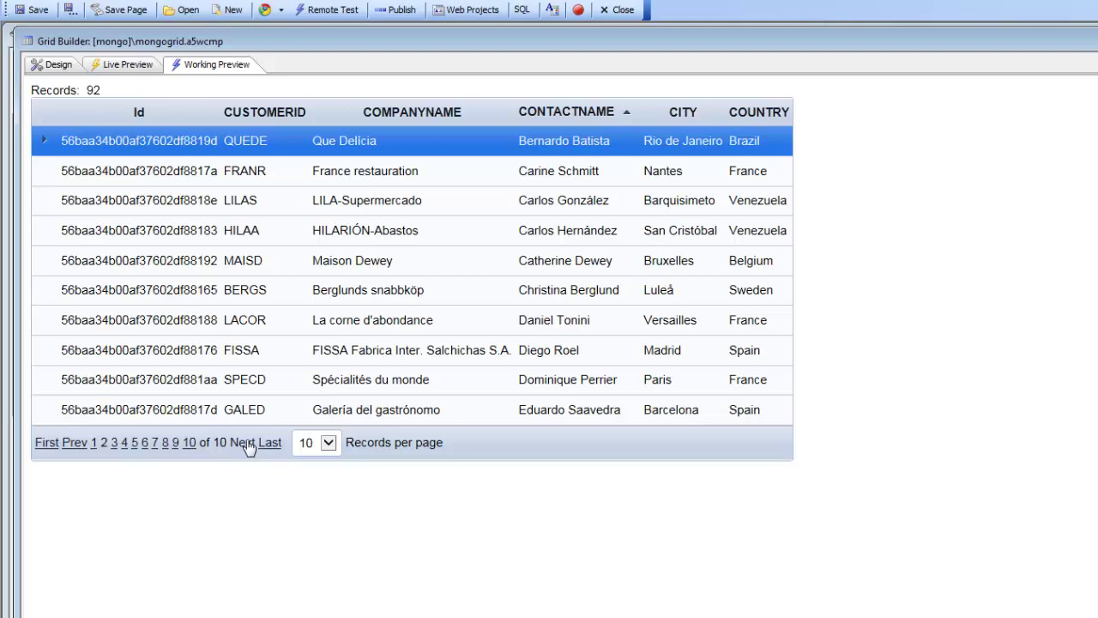
Give the grid a Detail View part and add all fields from _id through COUNTRY to it.
click(55, 65)
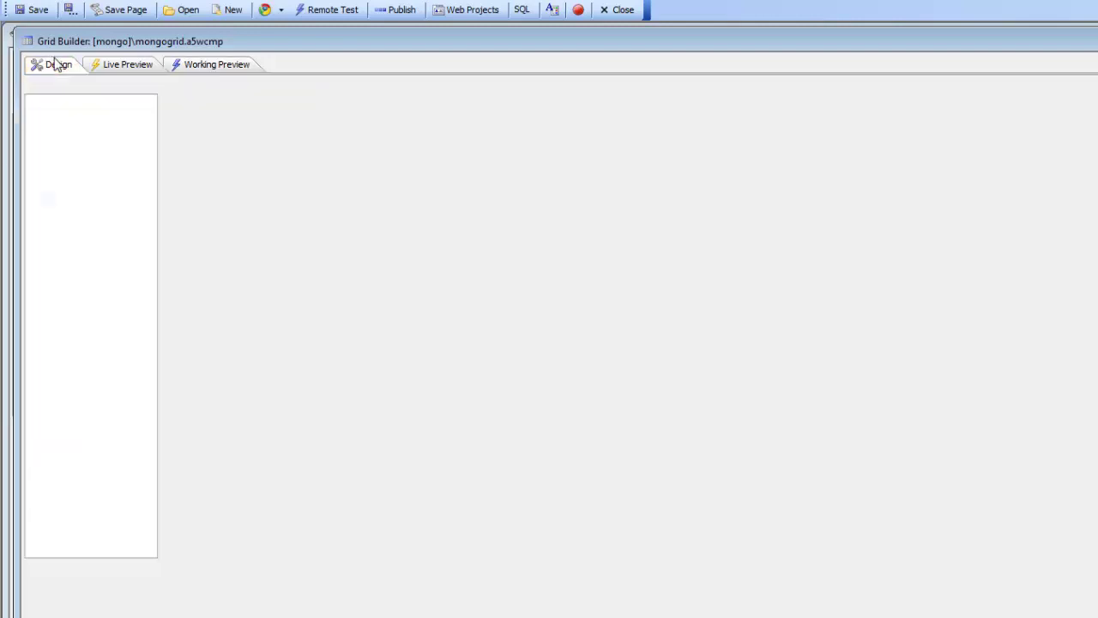
click(97, 102)
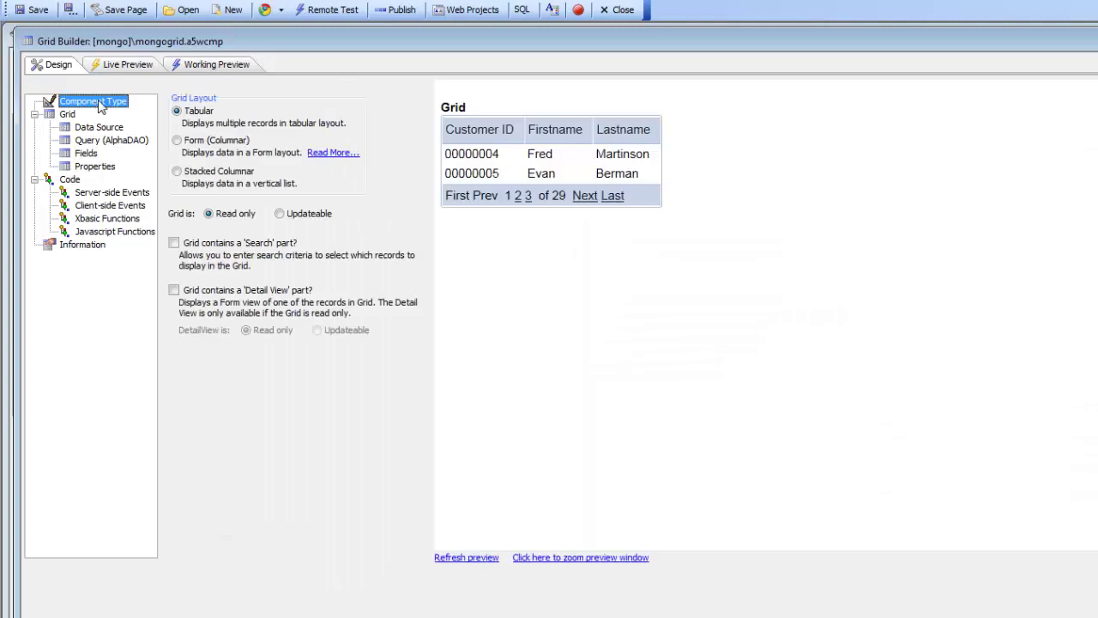
click(174, 291)
click(86, 192)
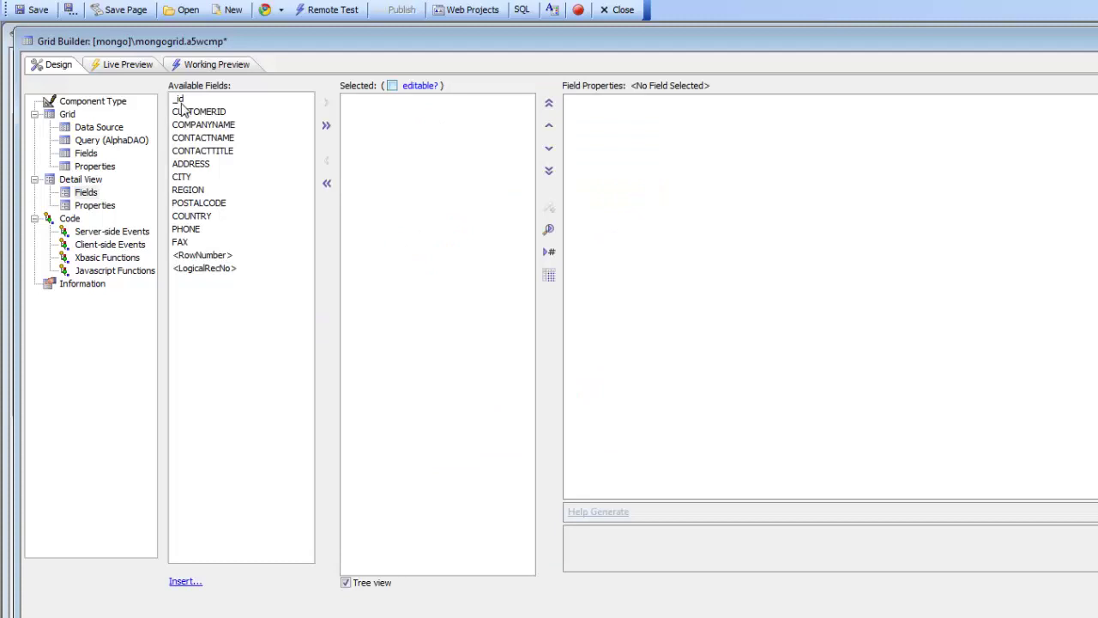
drag(180, 101, 197, 218)
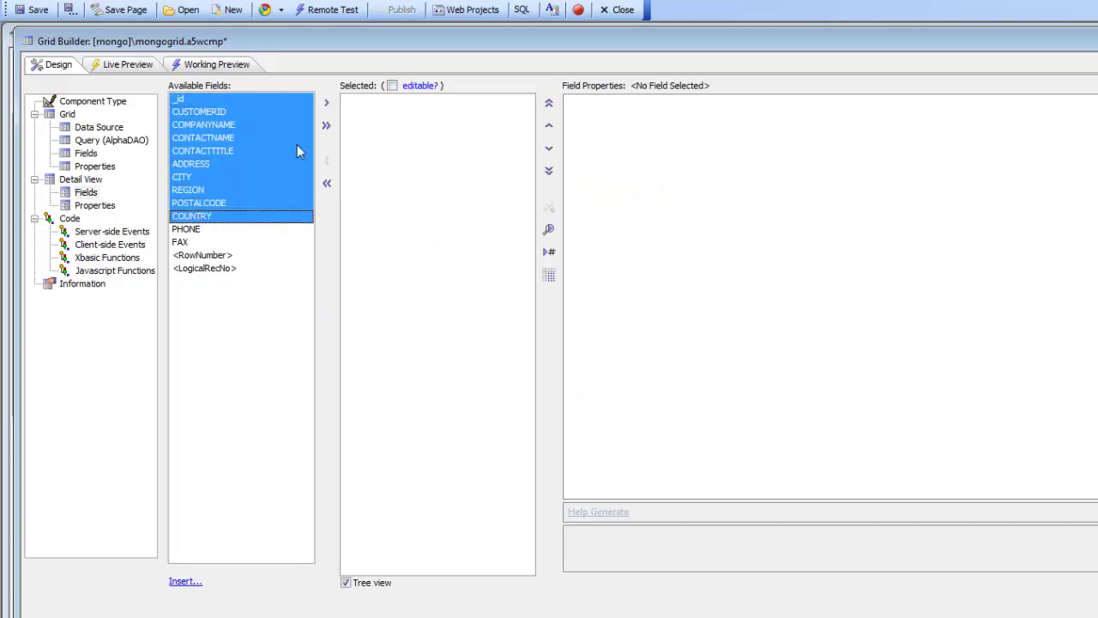
click(327, 103)
Set the Detail View window position to PopupWindow-Modal, show it only on request, and save the component.
click(91, 206)
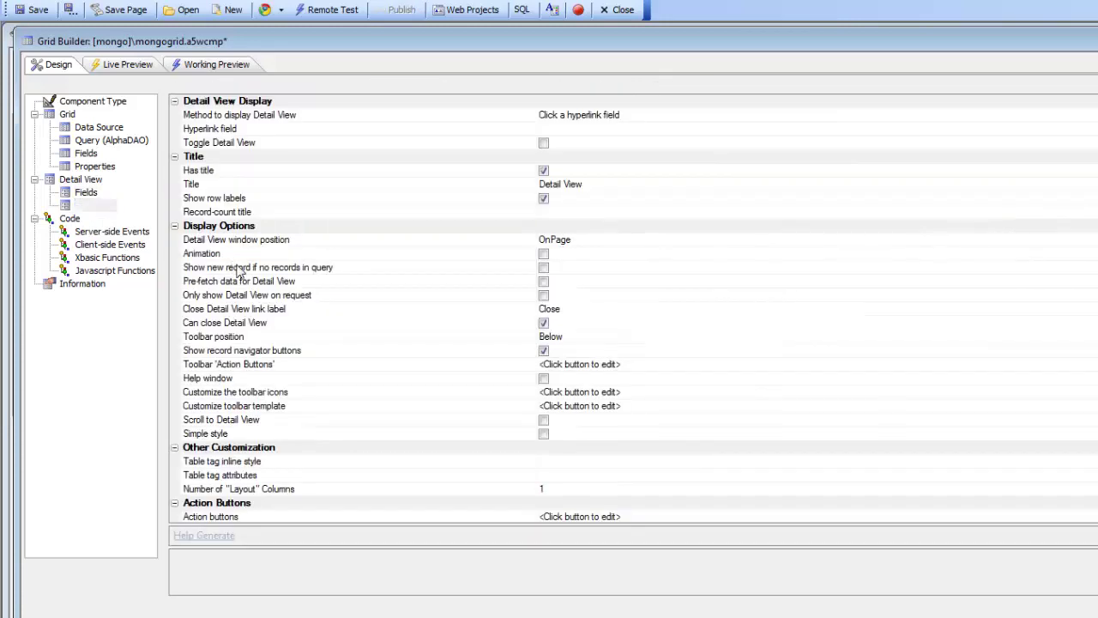
click(234, 268)
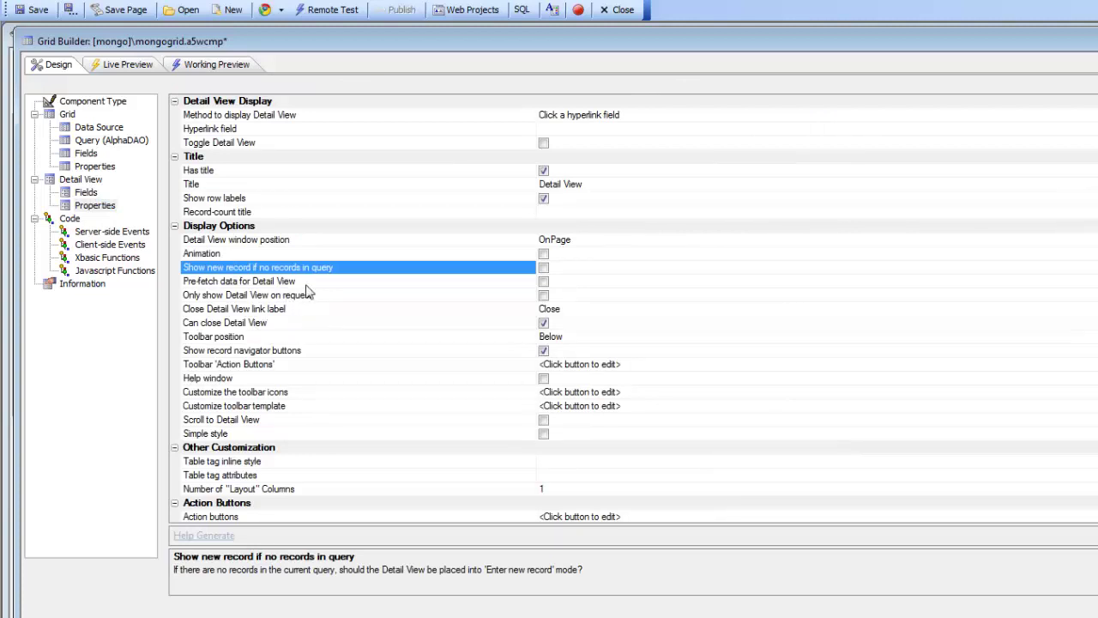
double_click(427, 243)
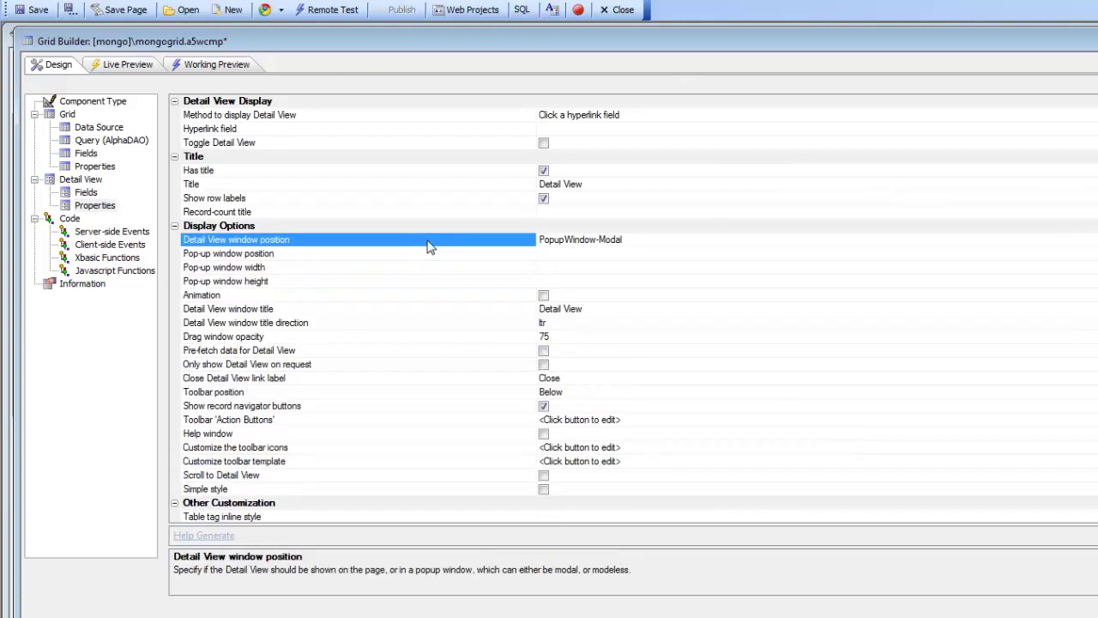
click(296, 365)
click(543, 364)
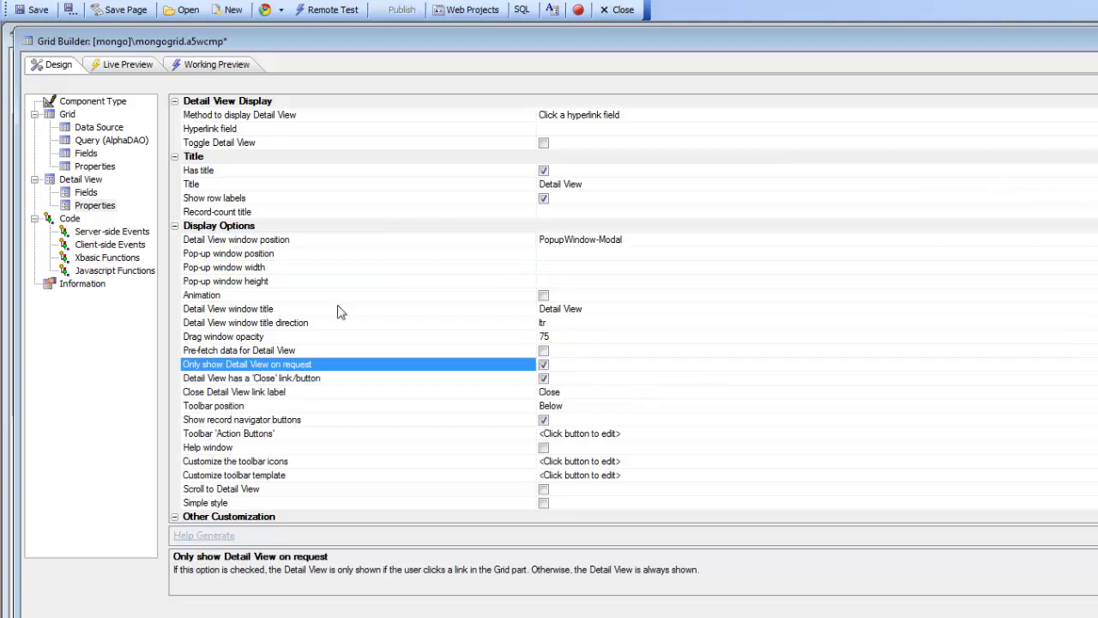
click(34, 11)
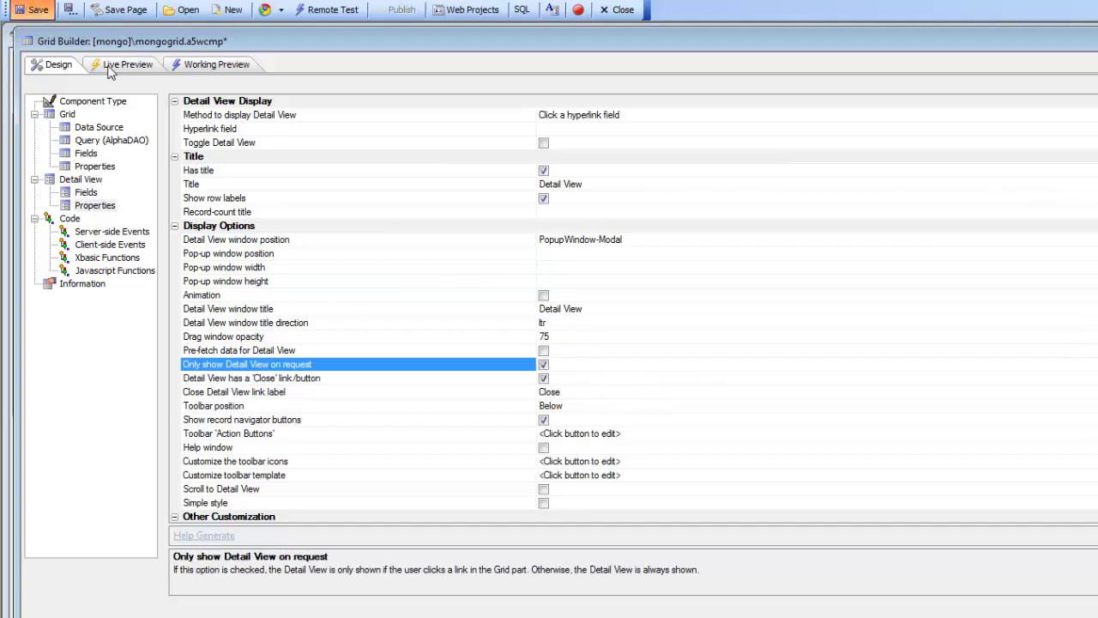
Check the pop-up Detail View of the Alfreds Futterkiste record in the working preview and close it.
click(217, 68)
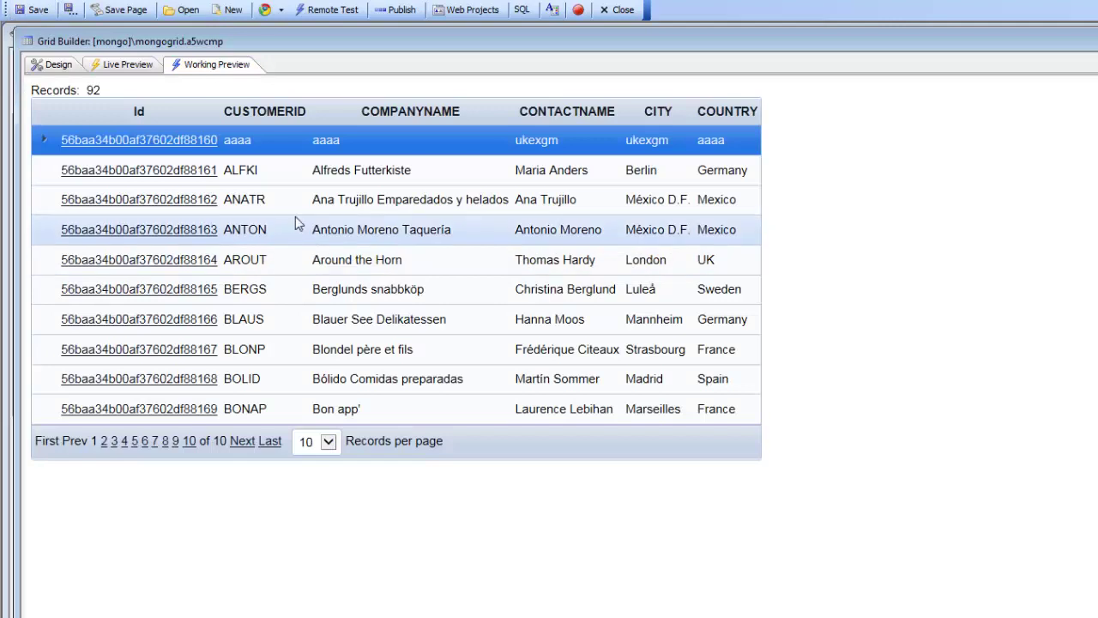
click(173, 171)
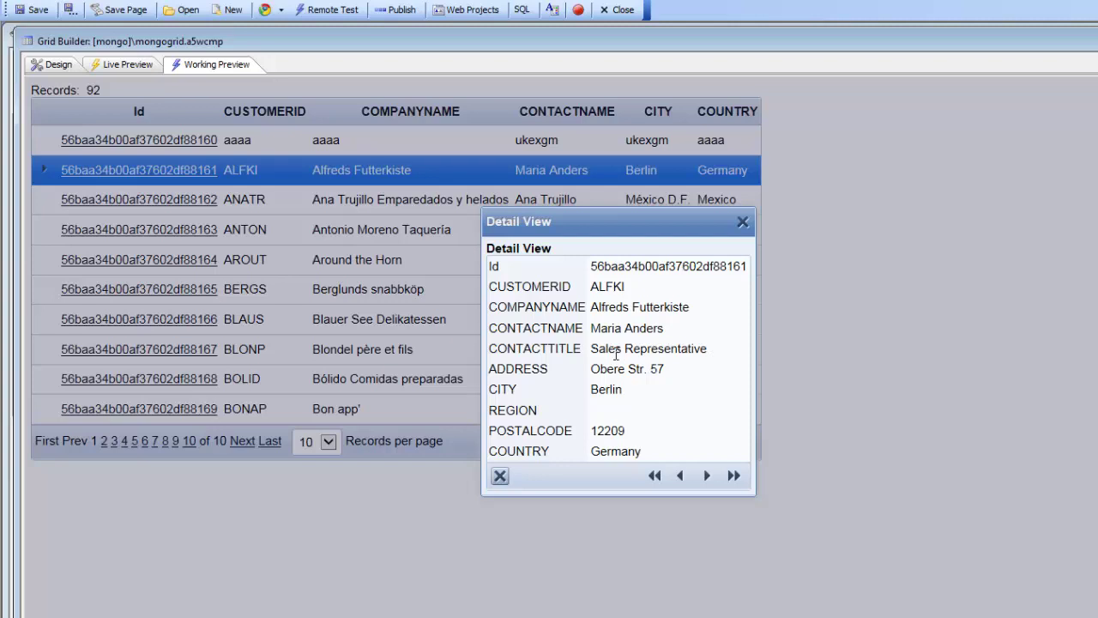
click(743, 223)
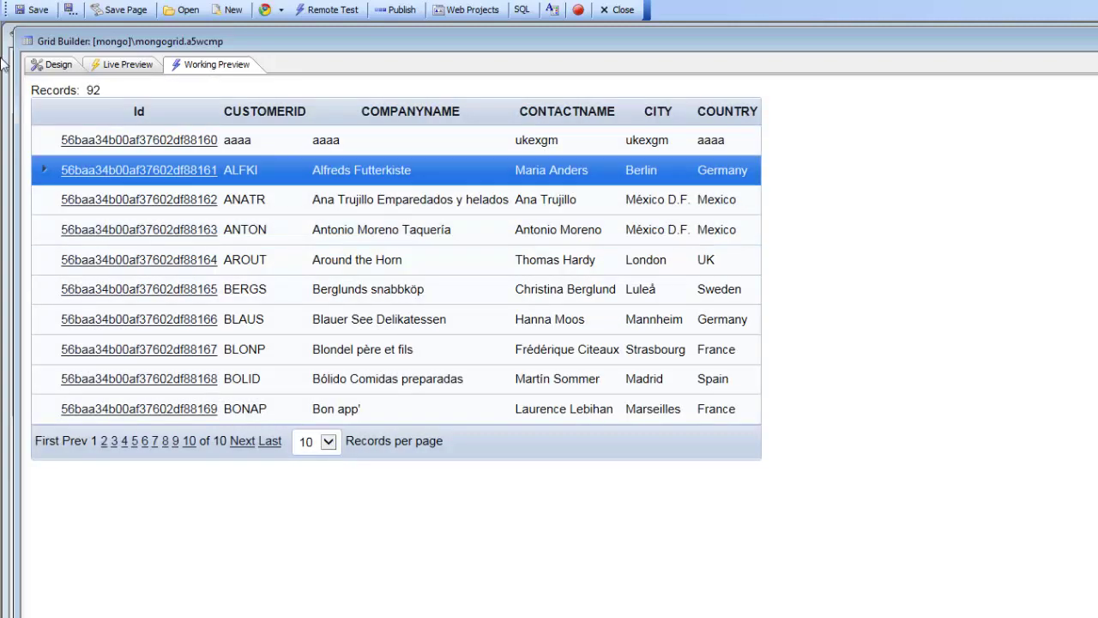
Make the Detail View fields editable, converting all listed label fields to TextBox controls, and save the component.
click(53, 64)
click(86, 192)
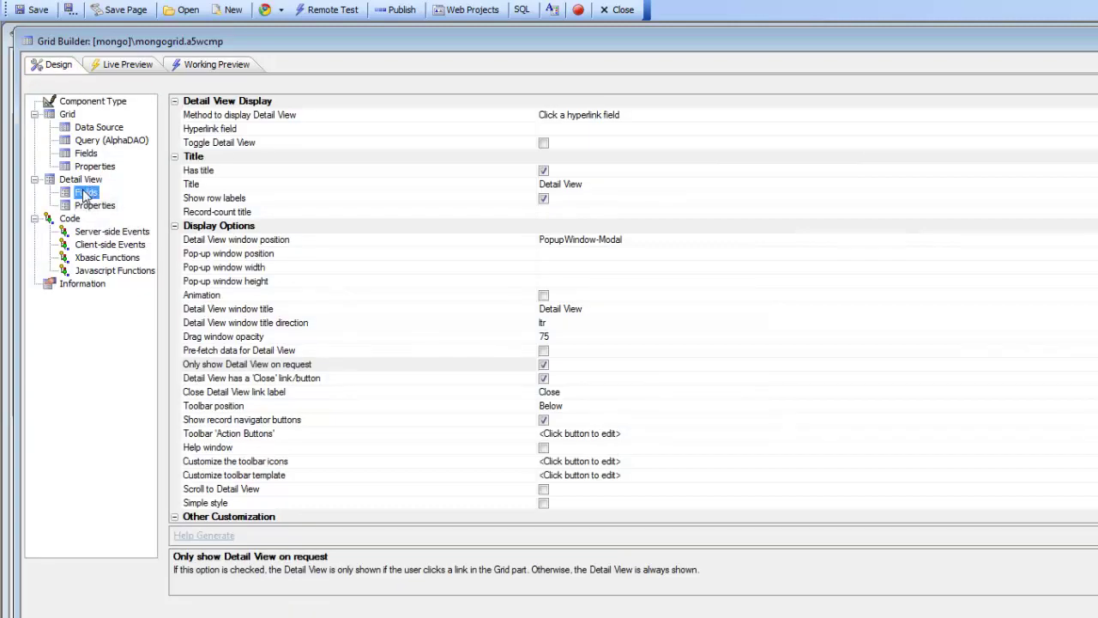
click(391, 86)
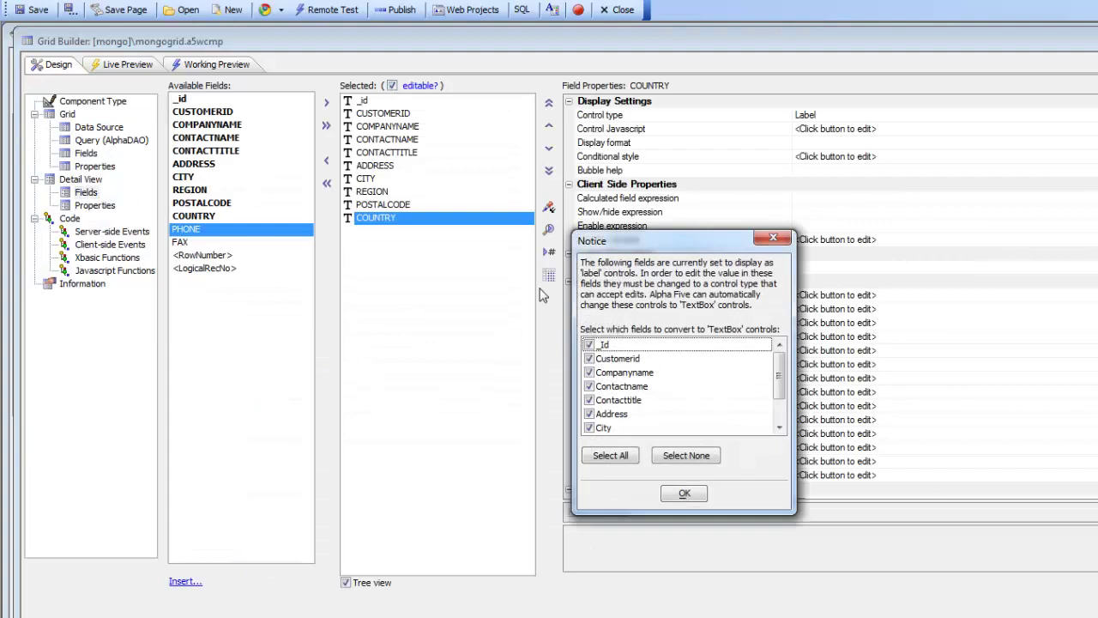
click(678, 493)
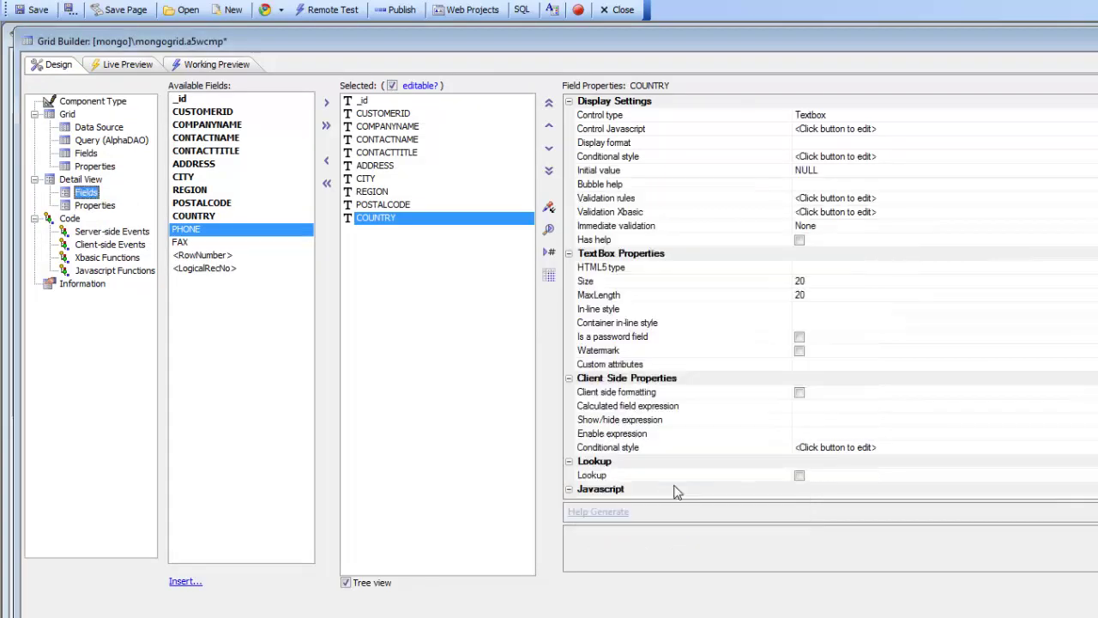
click(34, 12)
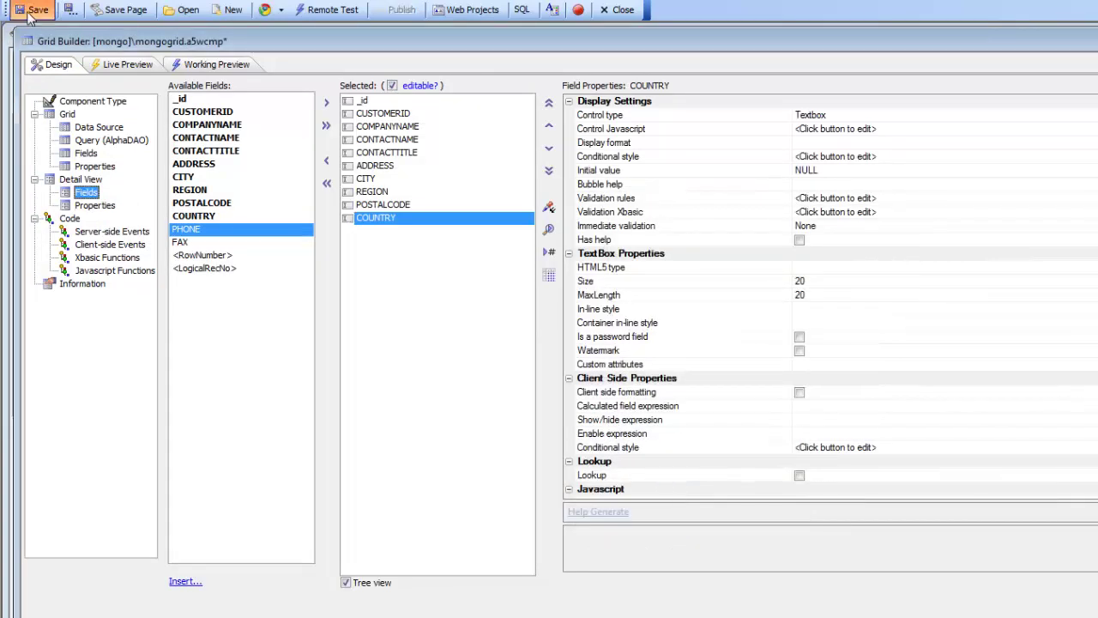
In the working preview, change the CONTACTTITLE of the Alfreds Futterkiste record to Manager, save the record and close its Detail View.
click(211, 68)
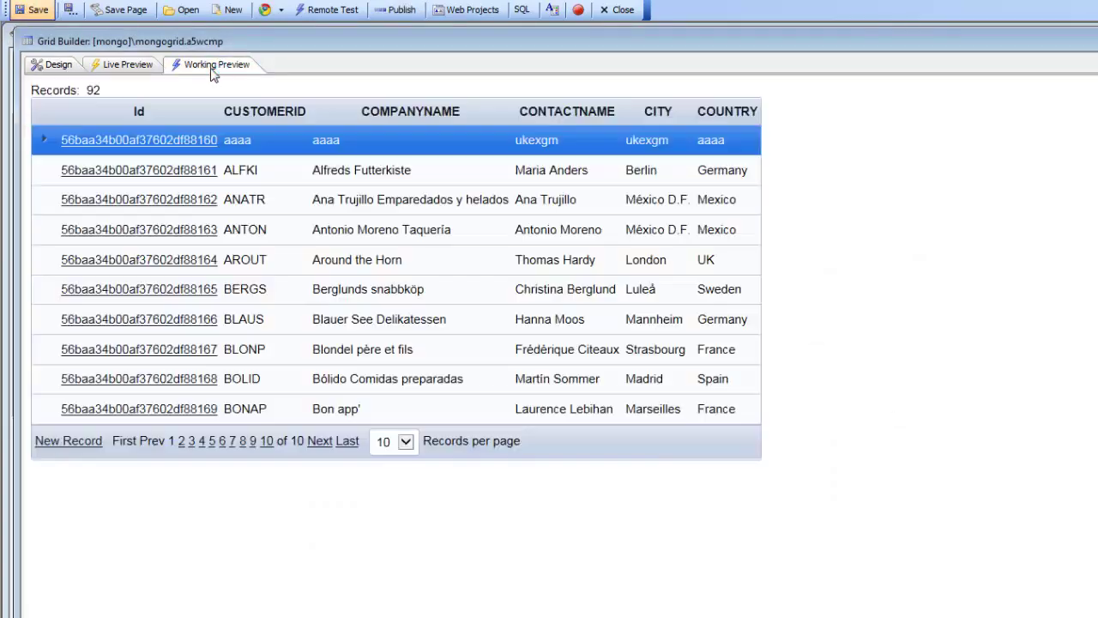
click(184, 175)
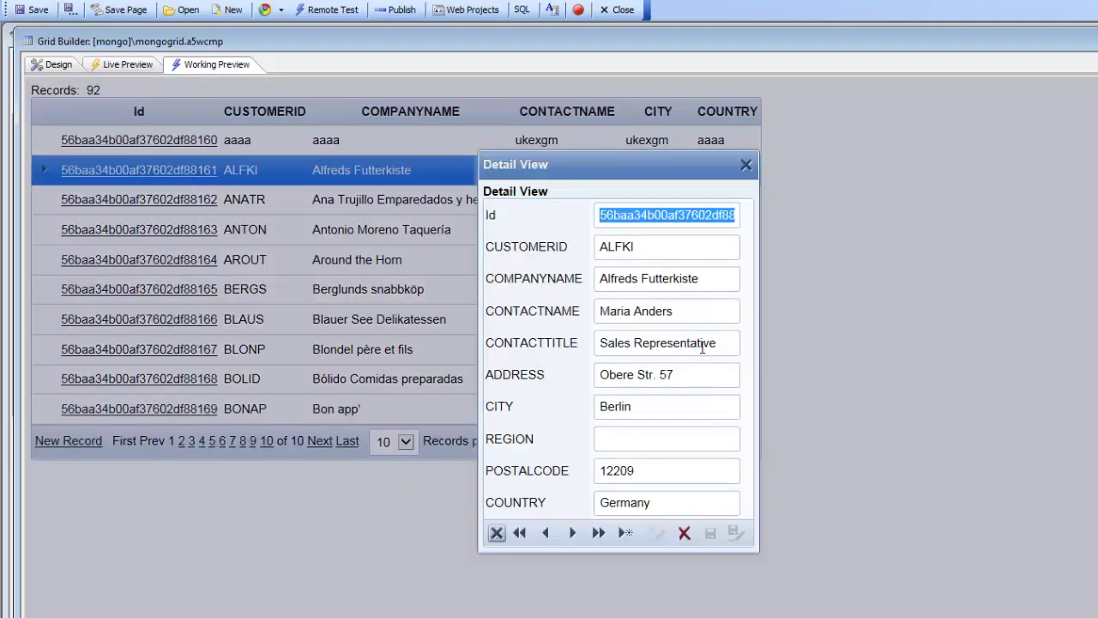
drag(722, 348, 501, 334)
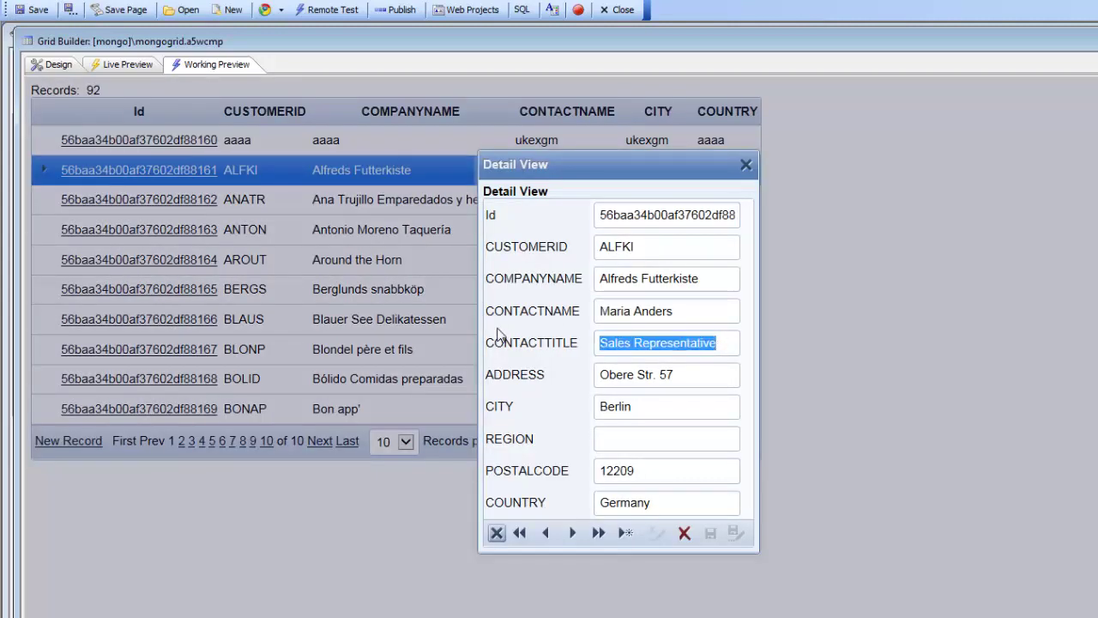
text(Manager)
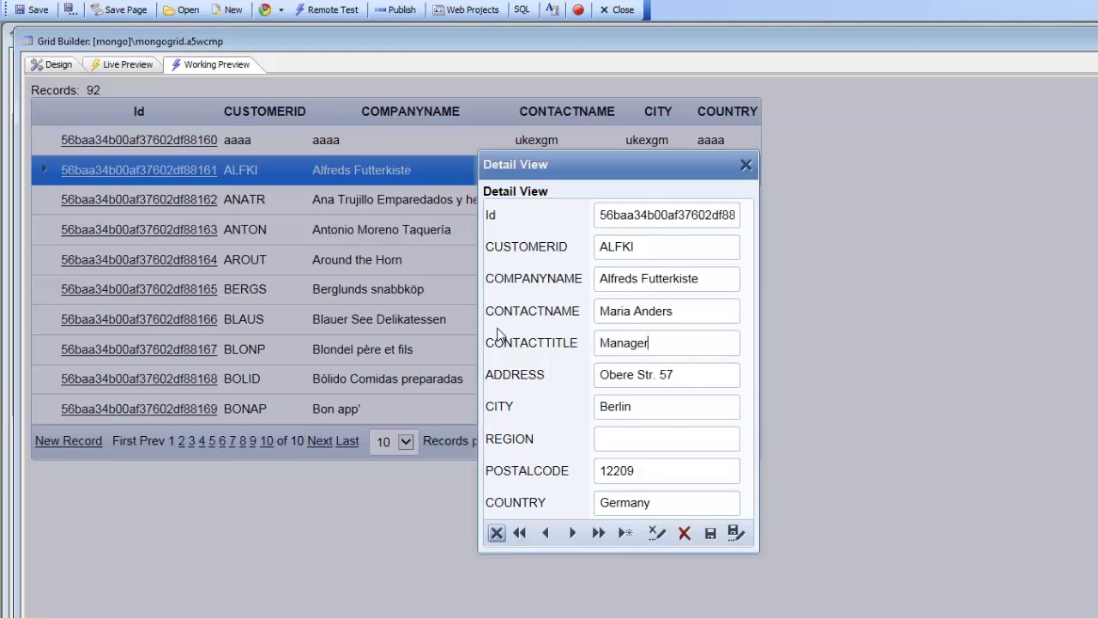
click(710, 533)
click(745, 166)
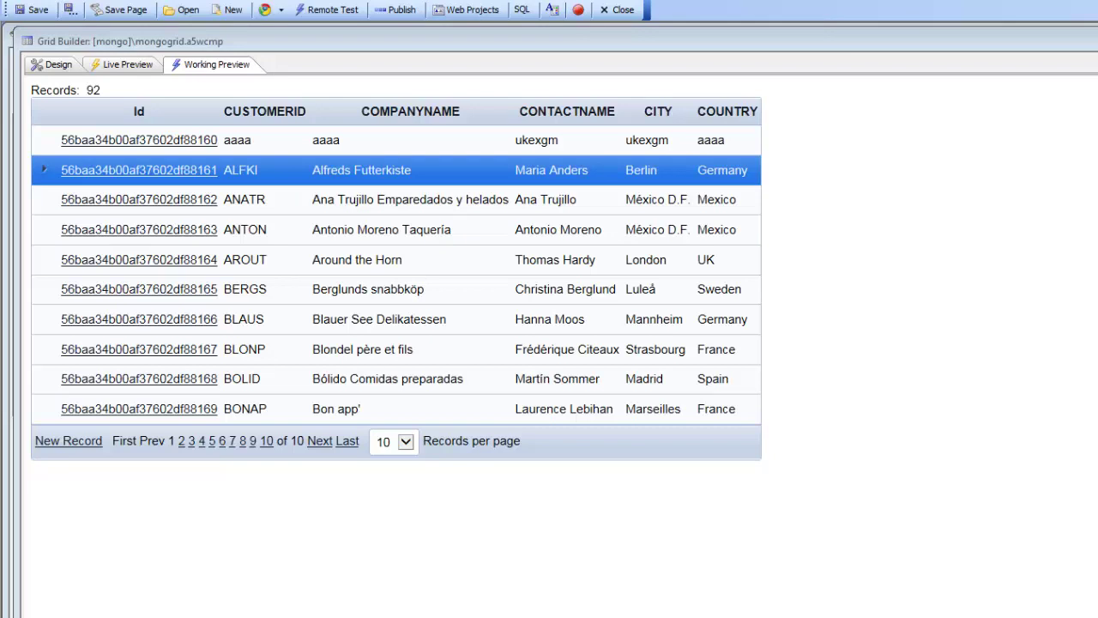
Switch to Robomongo and refresh the collections of the mongoNW database.
key(alt+Tab)
drag(857, 168, 478, 136)
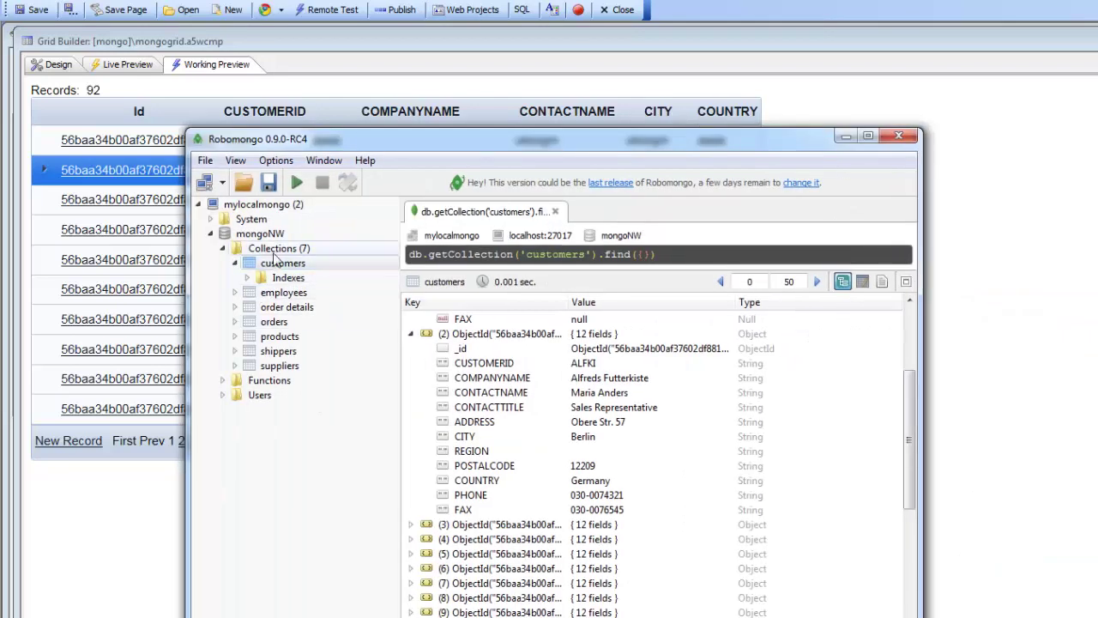
right_click(275, 250)
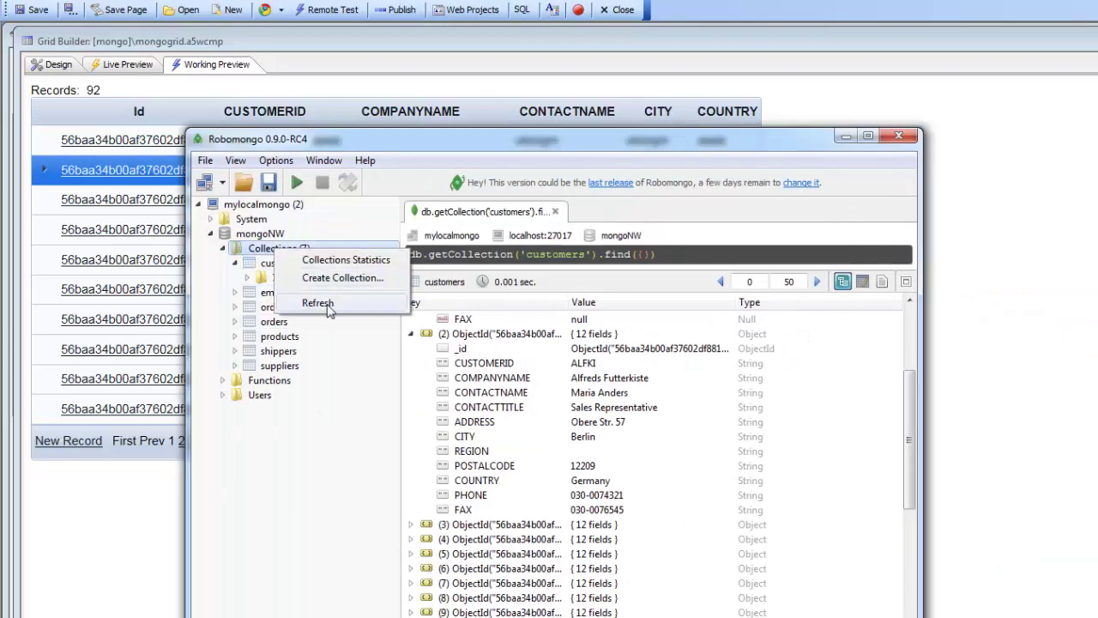
click(327, 303)
right_click(287, 250)
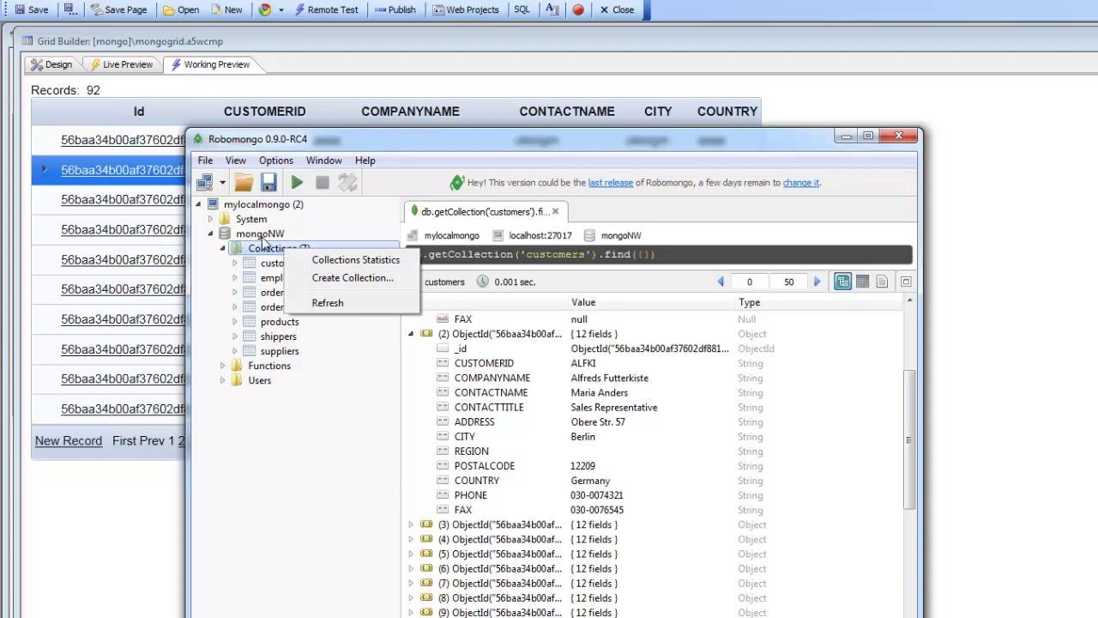
click(263, 238)
View the documents of the customers collection again and check the CONTACTTITLE value in the Alfreds Futterkiste document.
click(272, 264)
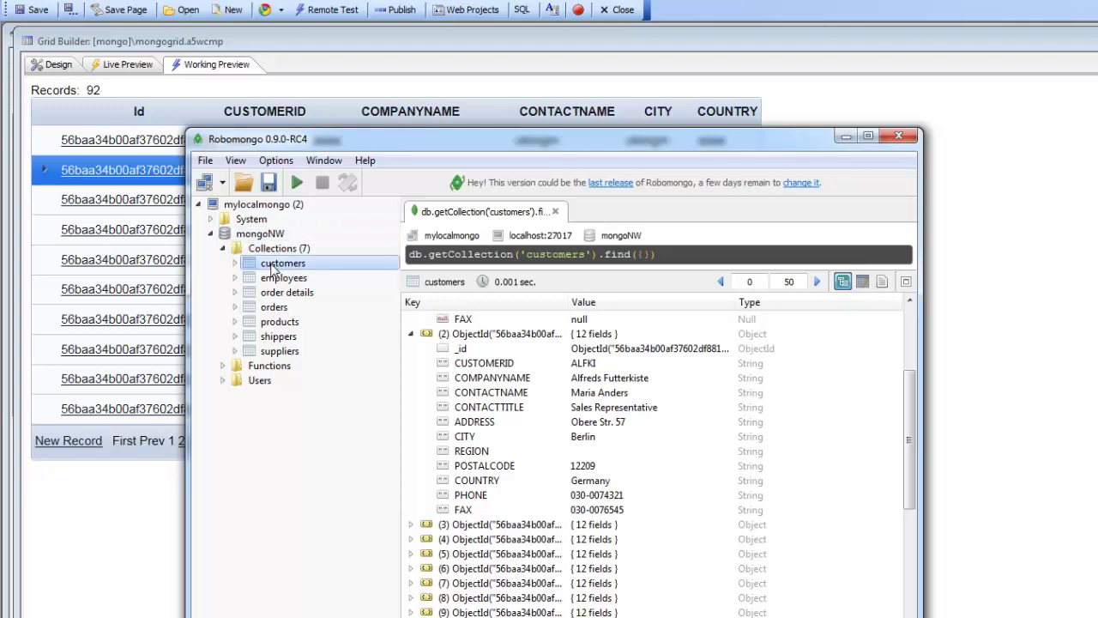
right_click(272, 266)
click(319, 276)
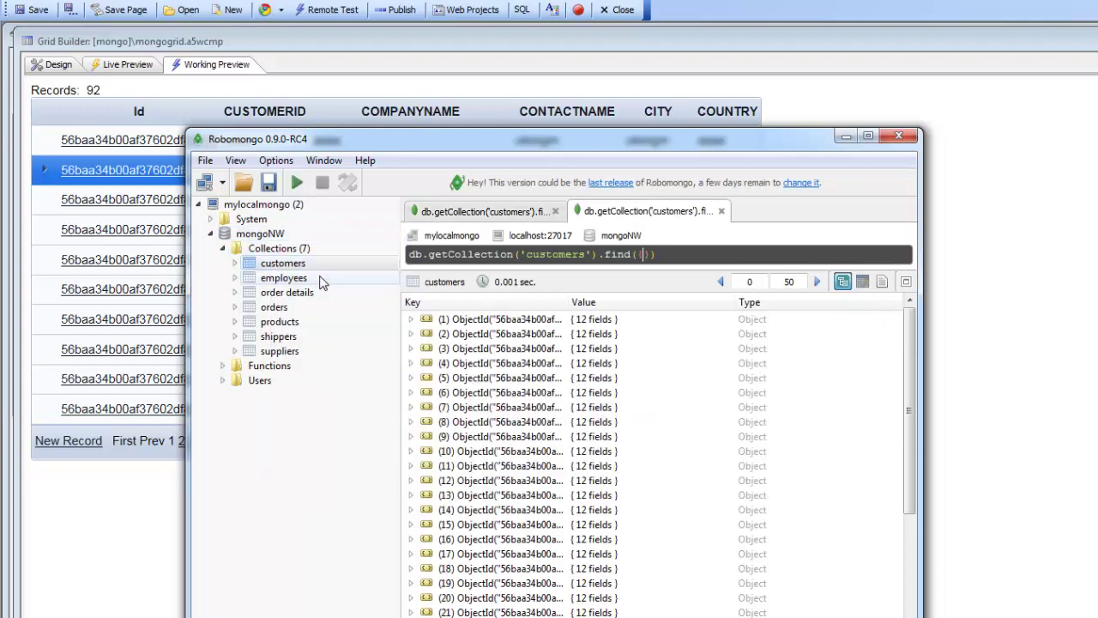
click(410, 334)
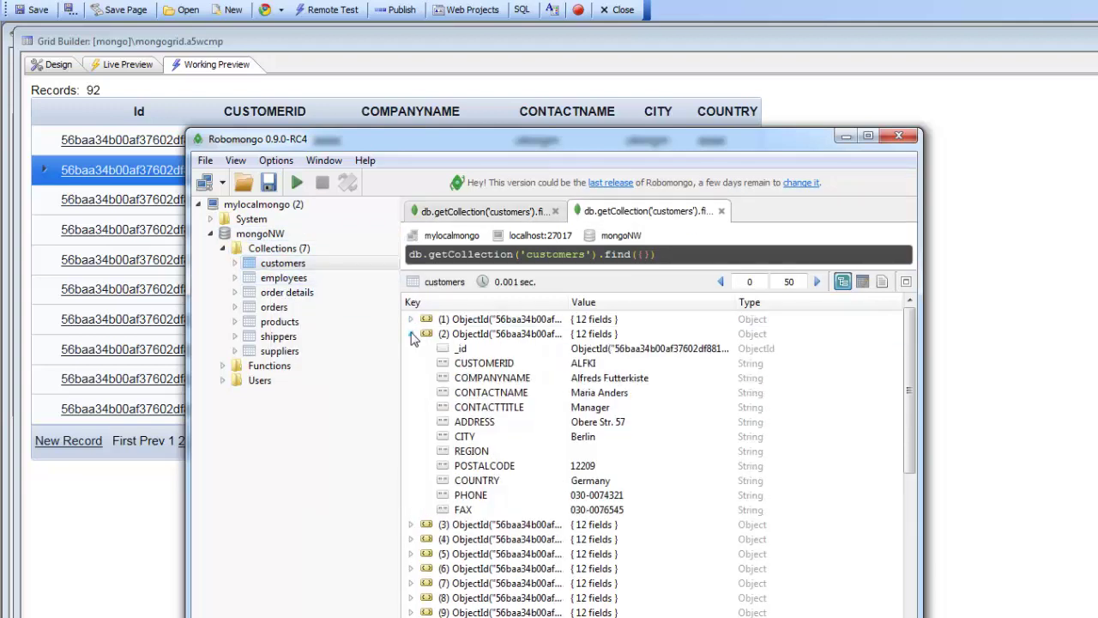
click(588, 408)
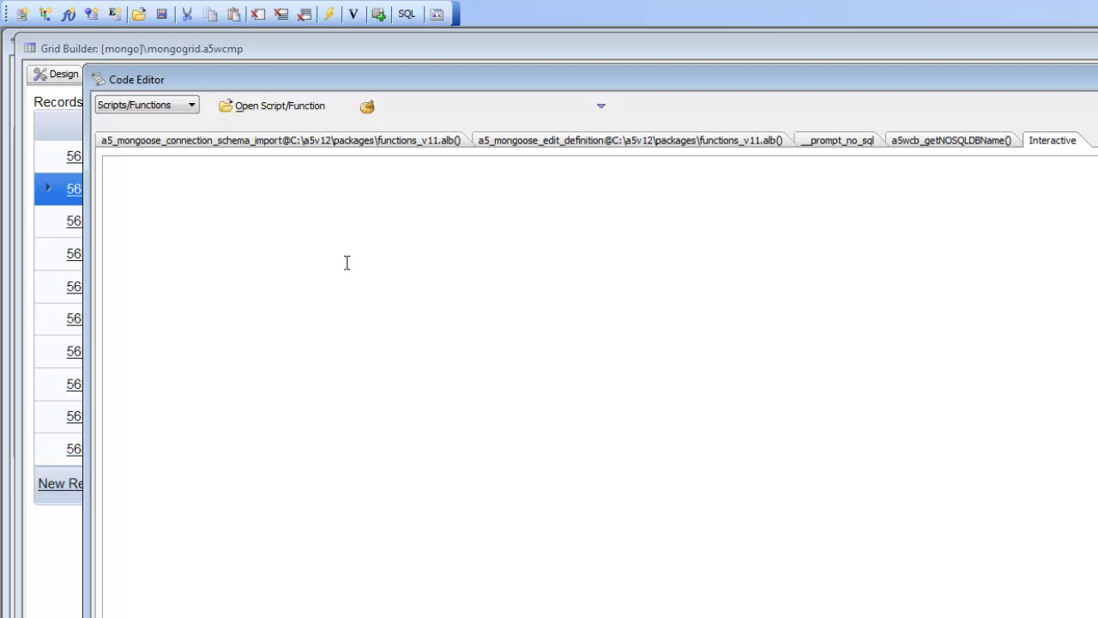
In Alpha Anywhere's interactive code editor, declare cn as sql::Connection and open it with the named connection string __mongo2.
text(dim cn as sql::c)
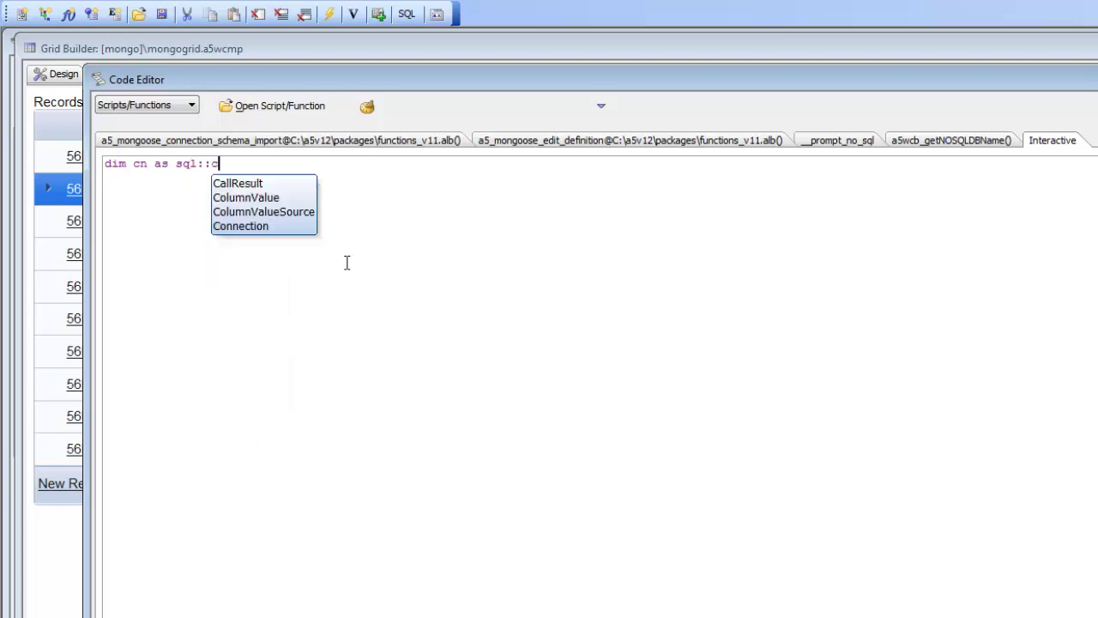
text(onn)
key(Tab)
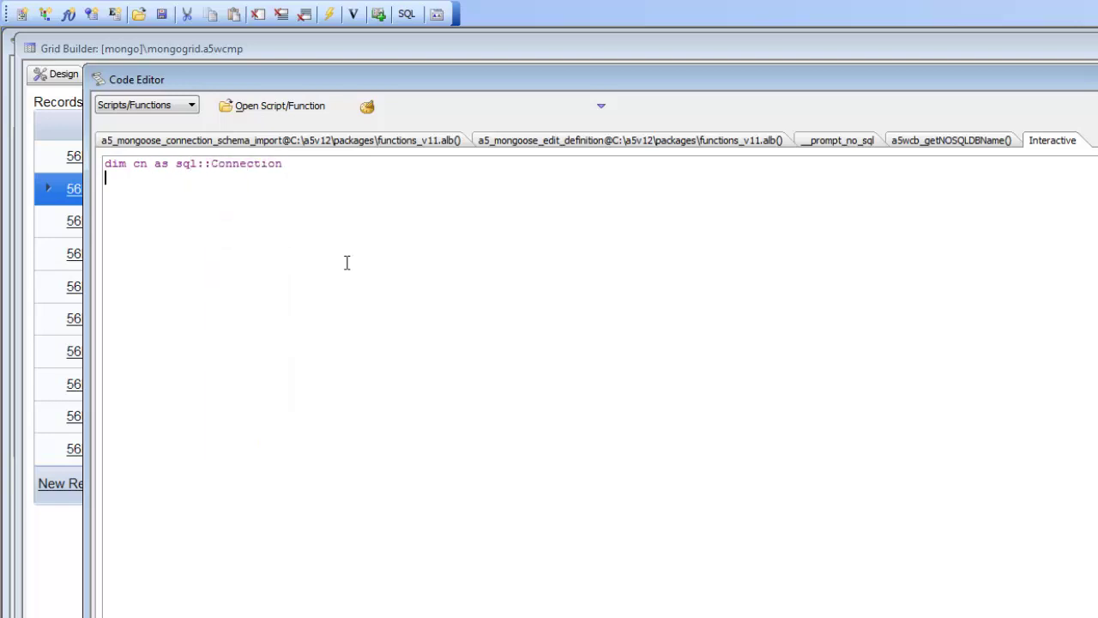
text(cn.open)
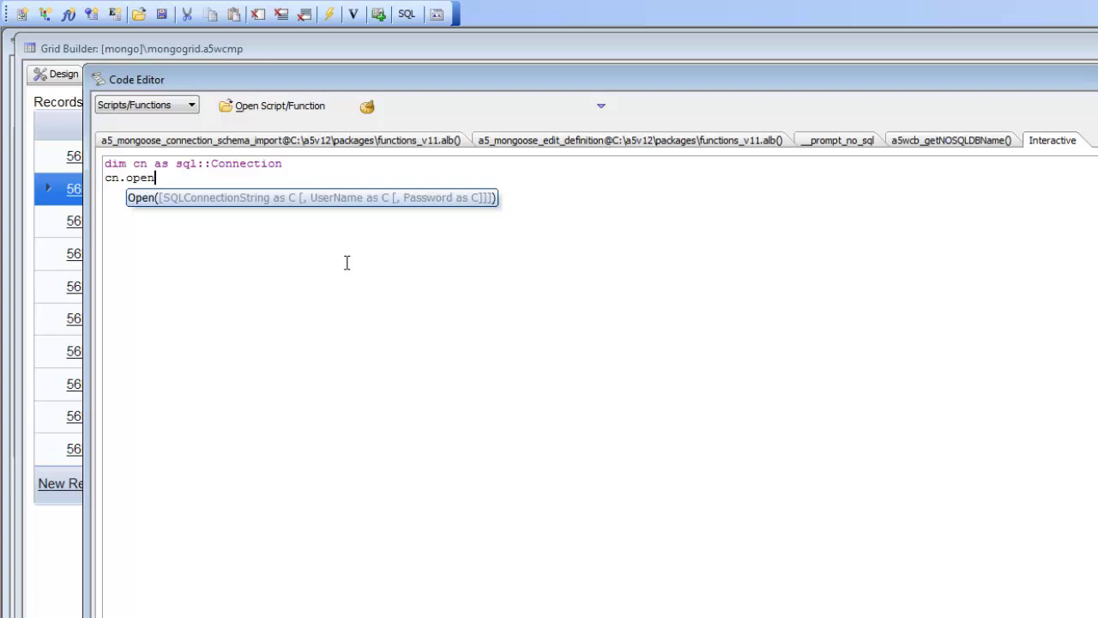
text(()
right_click(275, 204)
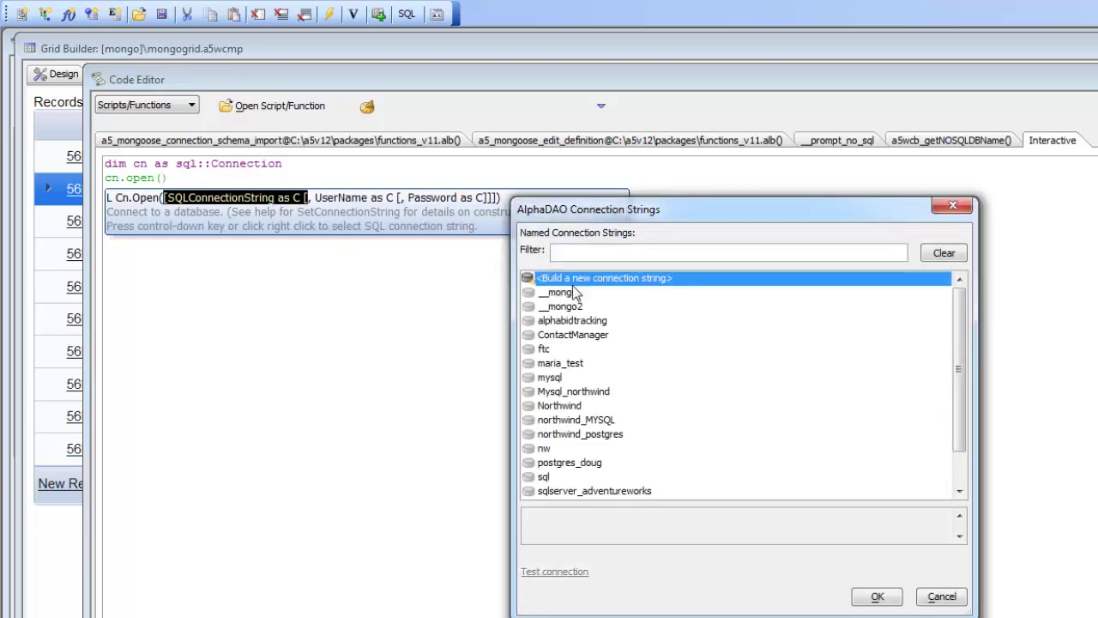
double_click(562, 306)
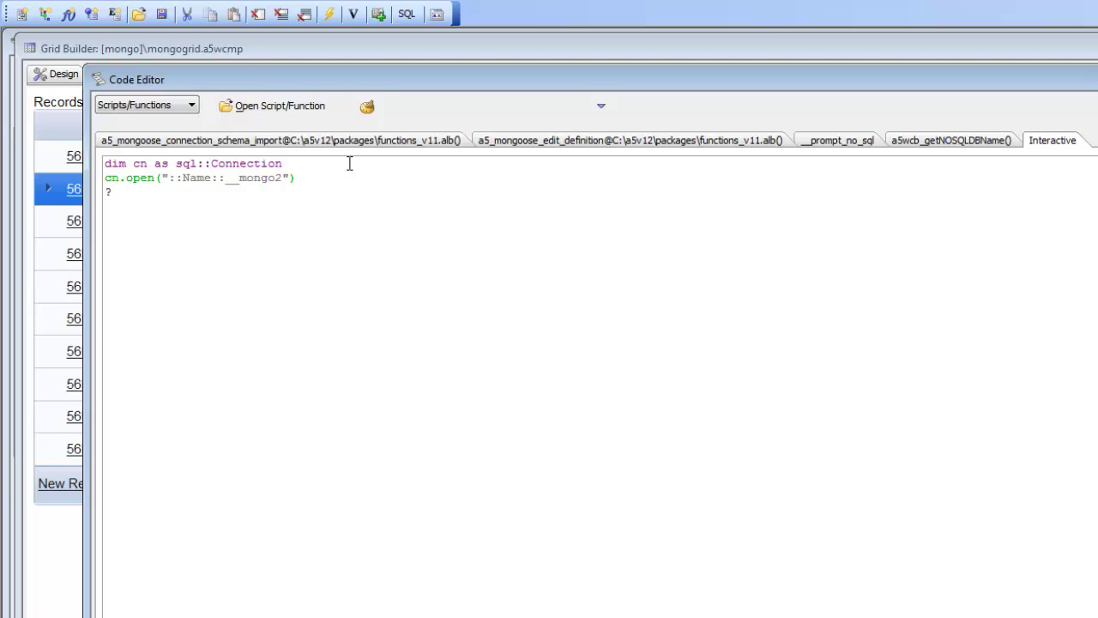
Print the tables of the open connection with ?cn.ListTables().
text(cn.listta)
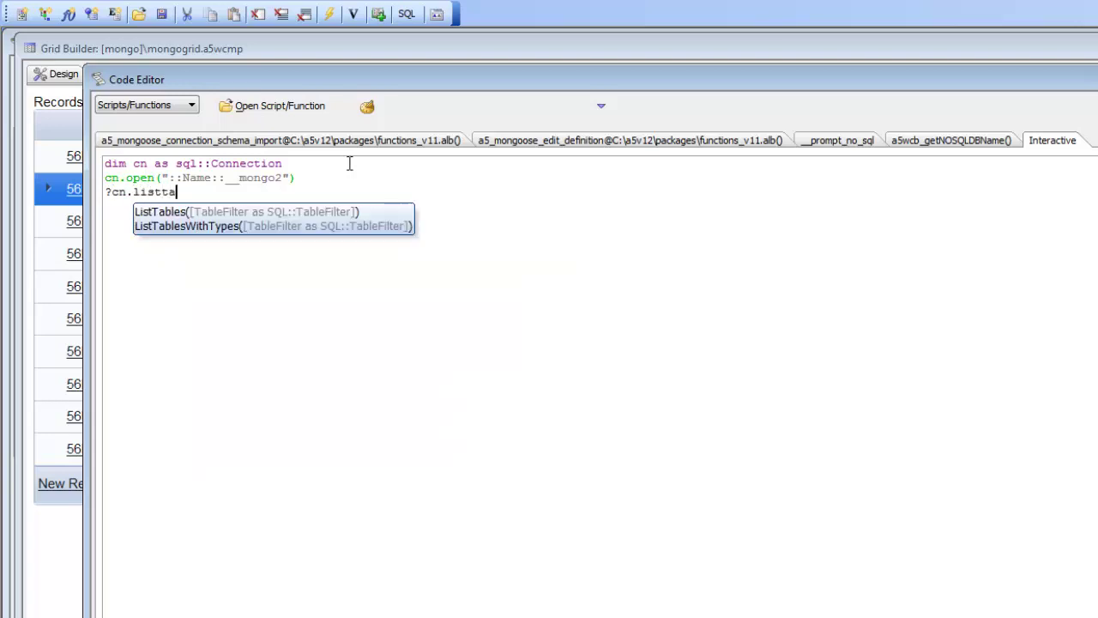
text(())
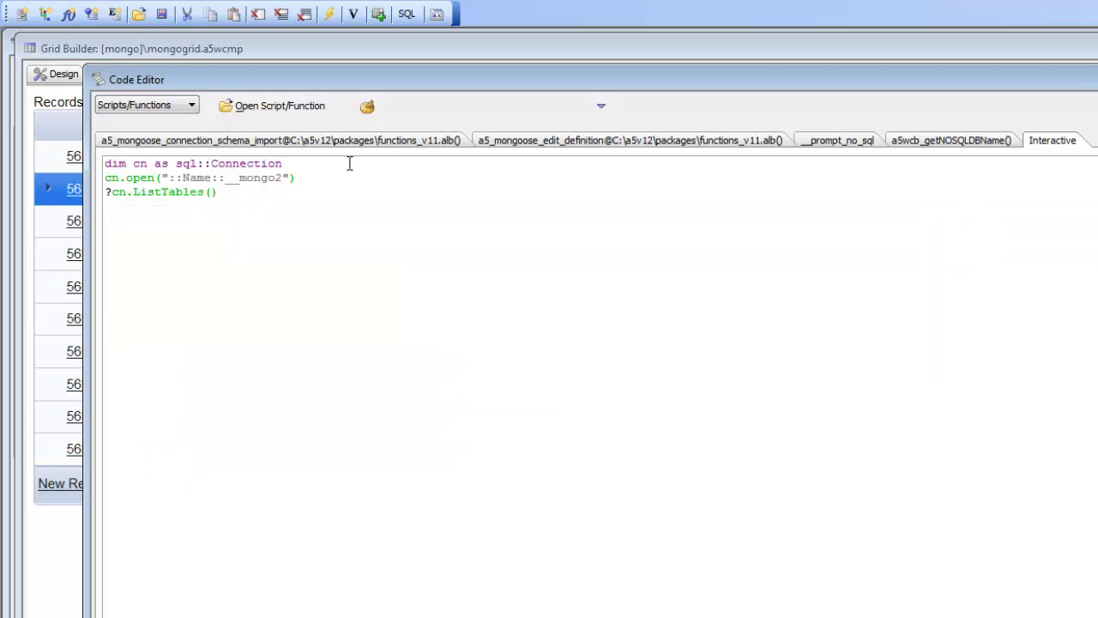
key(Return)
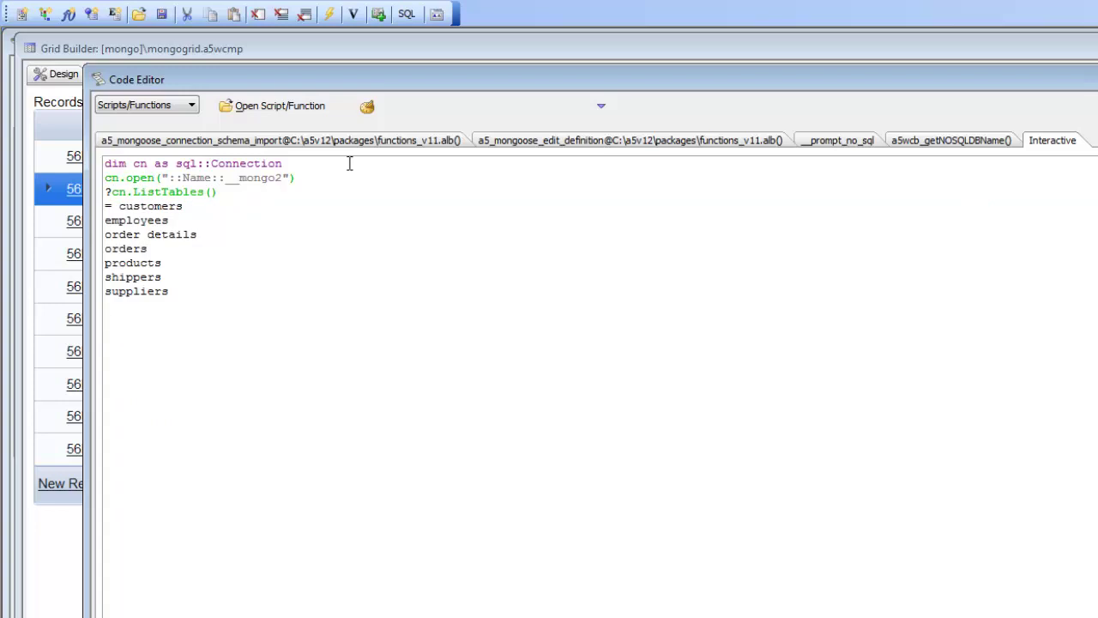
Run the query "select * from products" on the connection with ?cn.Execute.
text(cn.ex)
text(ecute("select )
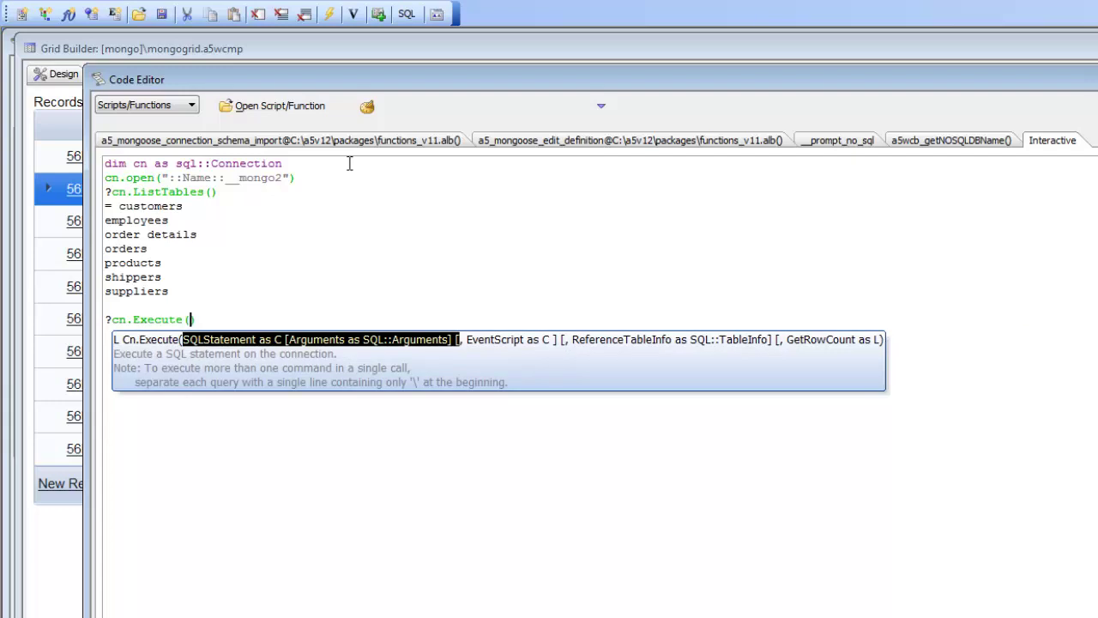
text(* from prod)
text(ucts")
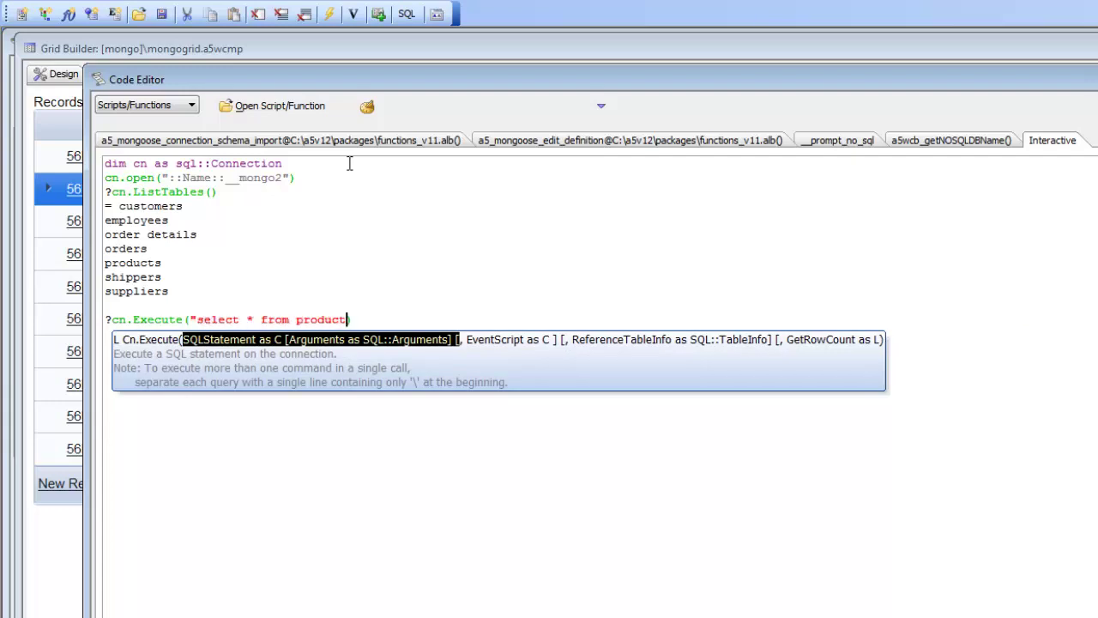
text())
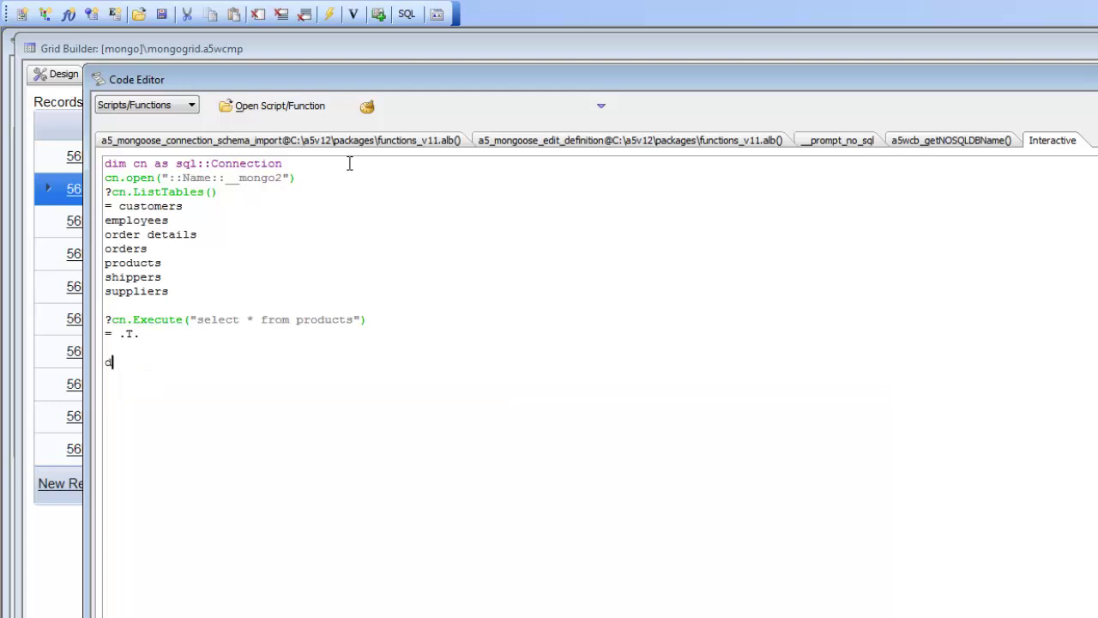
Declare rs as sql::ResultSet and assign cn.ResultSet to it.
text(im rs as sql)
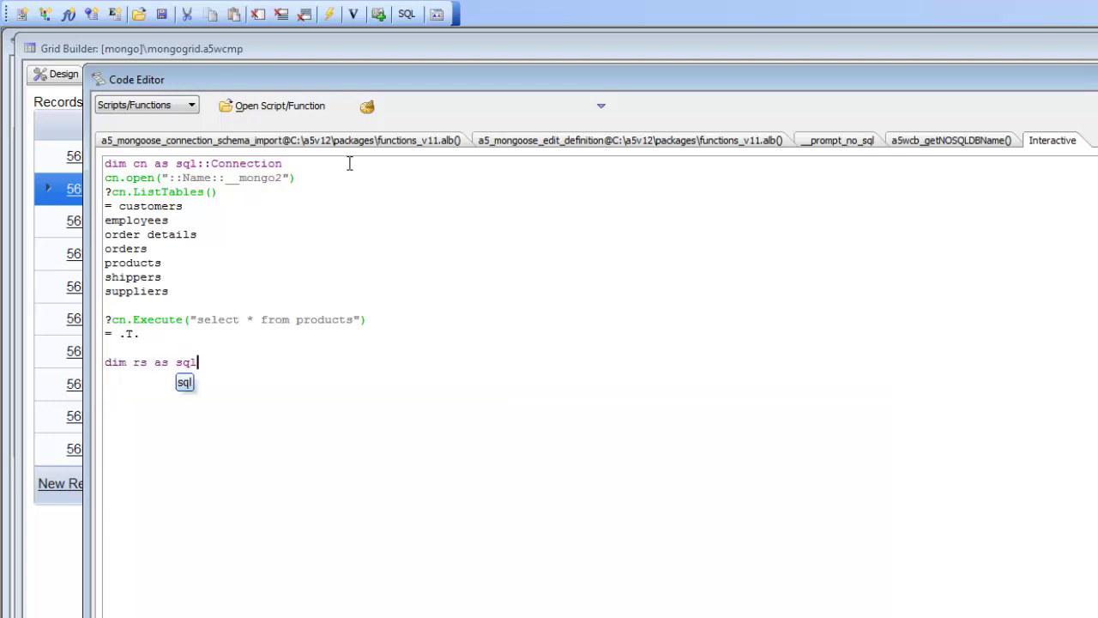
text(::ResultSet)
key(Tab)
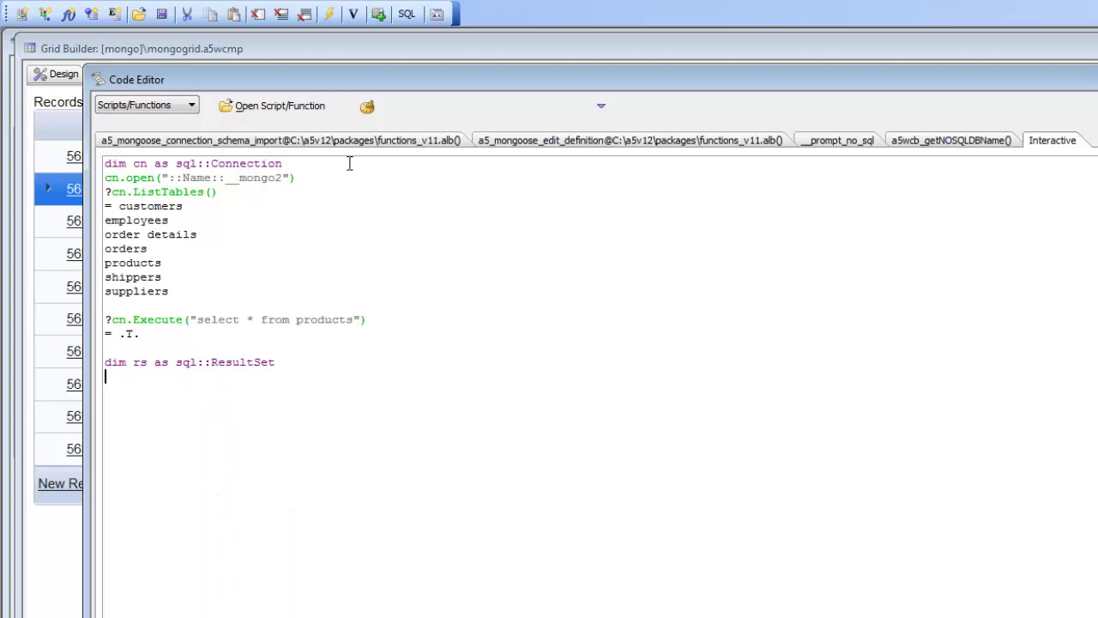
text(rs = cn.r)
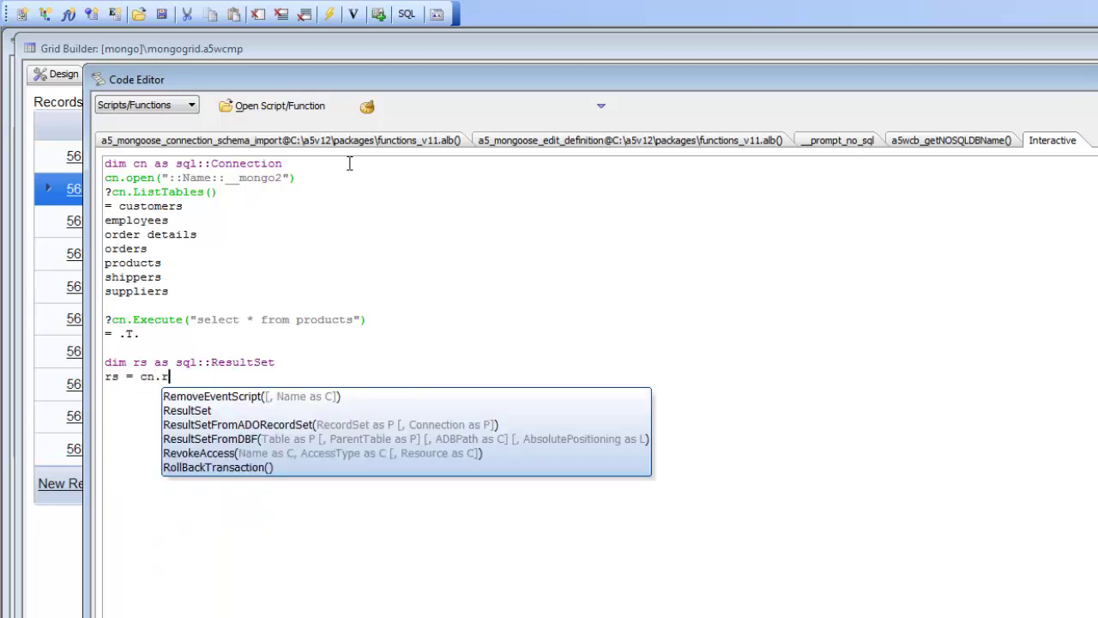
text(esultSet)
key(Tab)
key(Return)
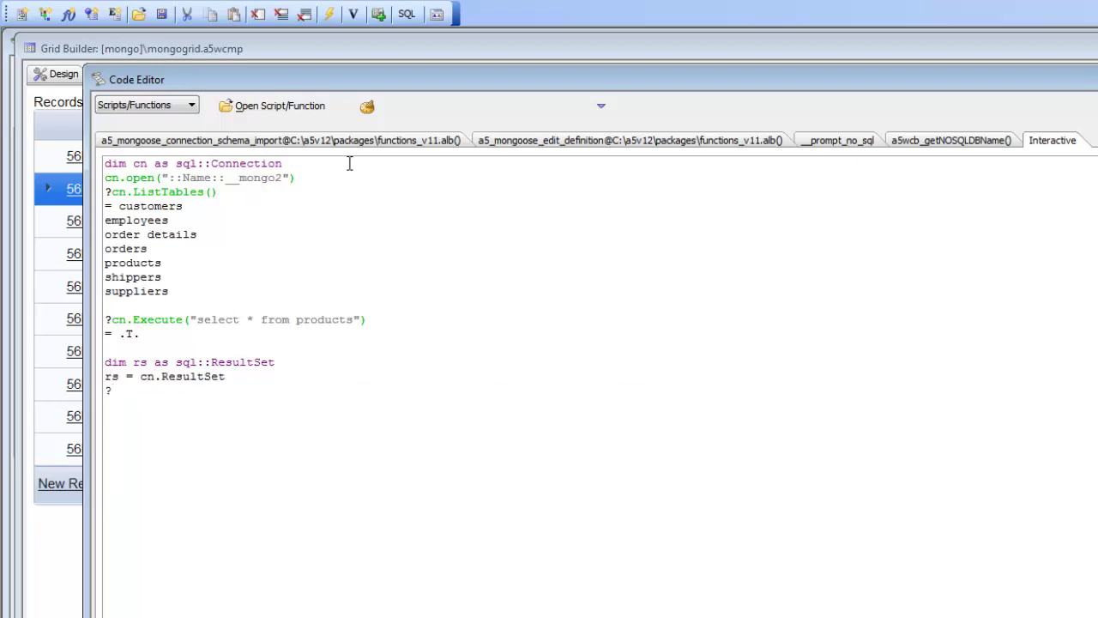
Print the result set's contents with ?rs.ToString() and look through the listed product records.
text(?rs.tos)
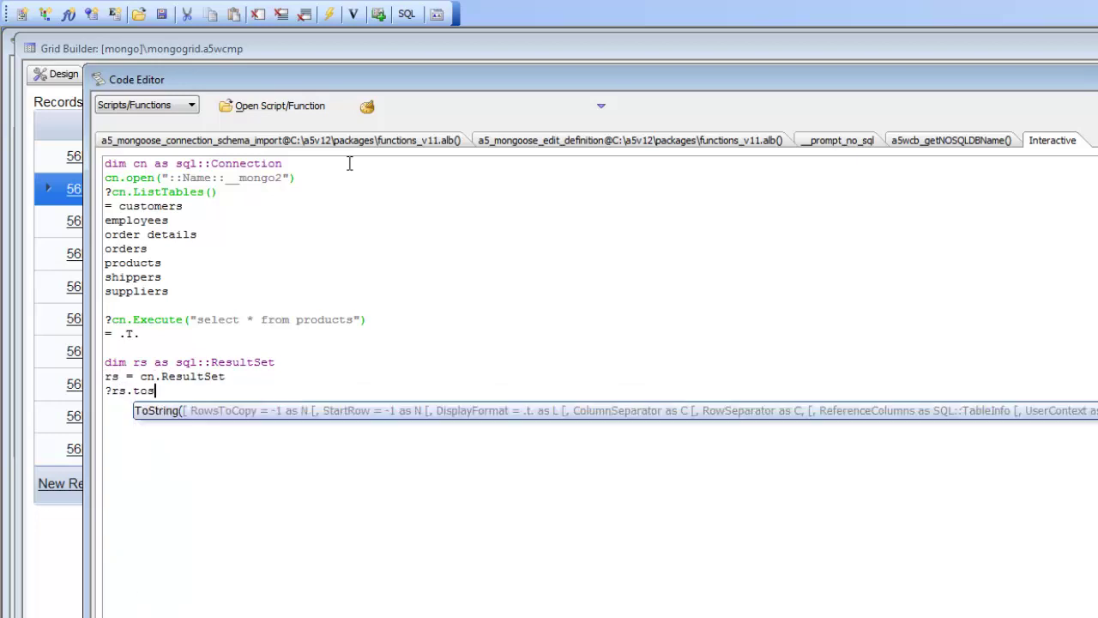
text(t())
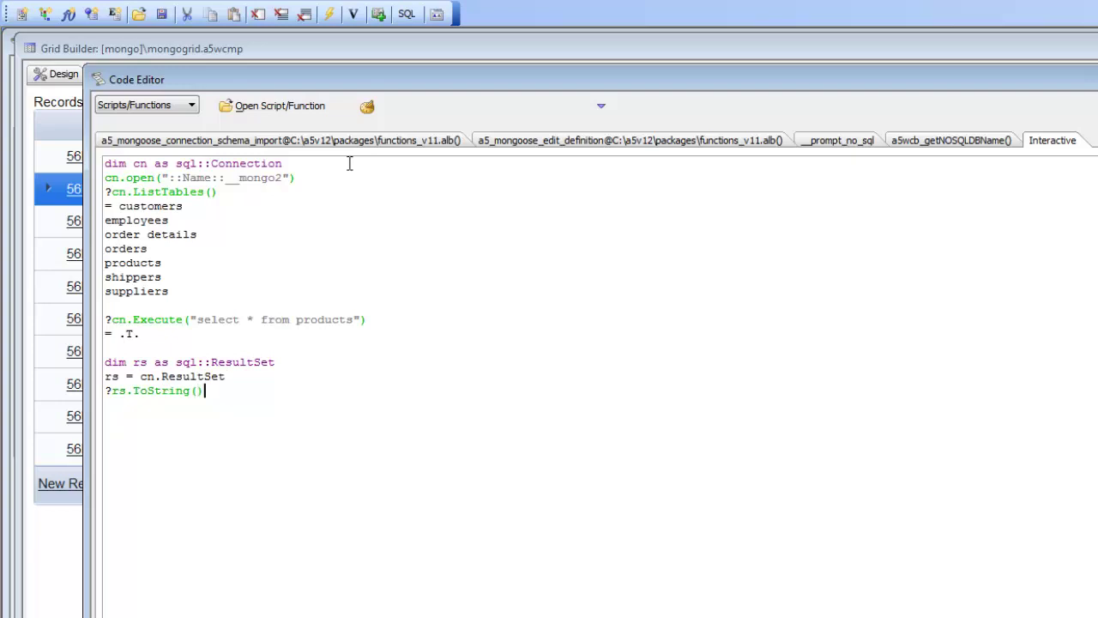
key(Return)
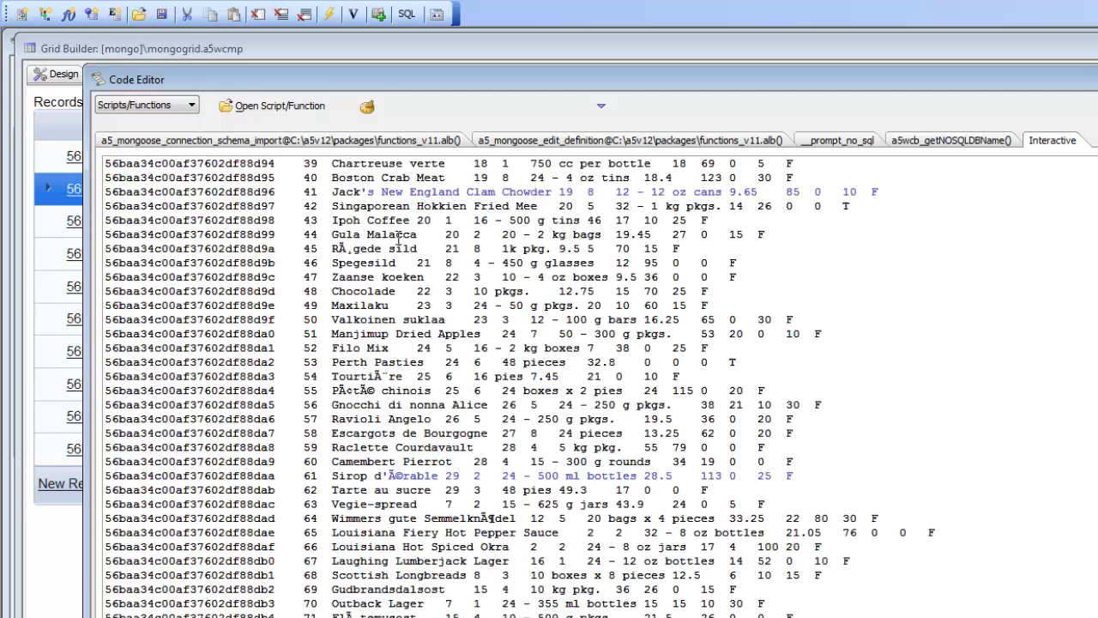
scroll(463, 334, up, 9)
scroll(464, 335, up, 10)
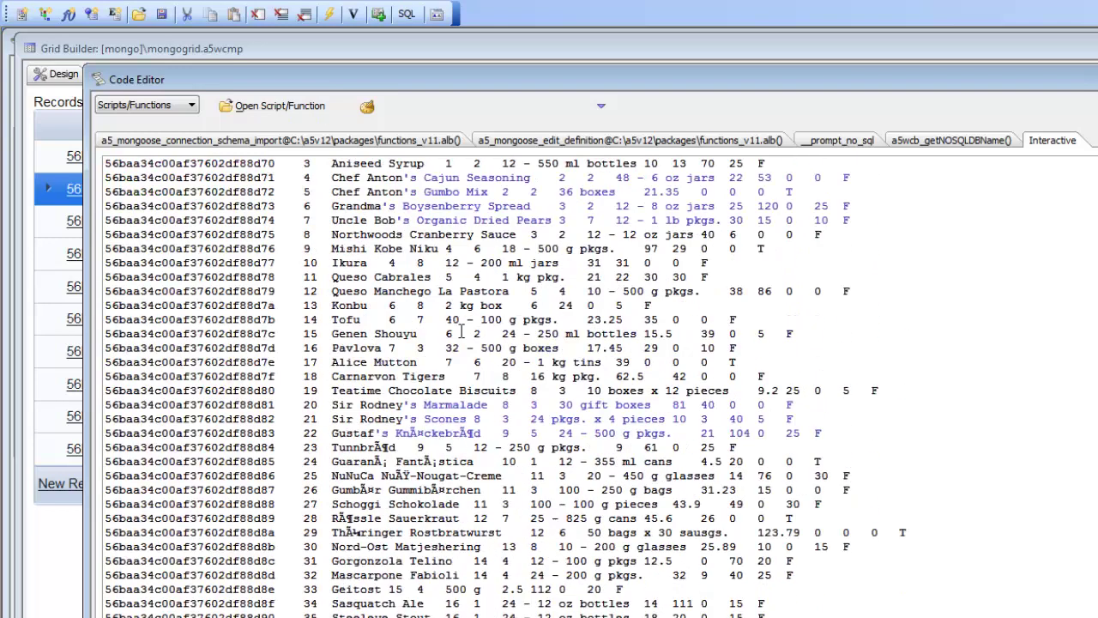